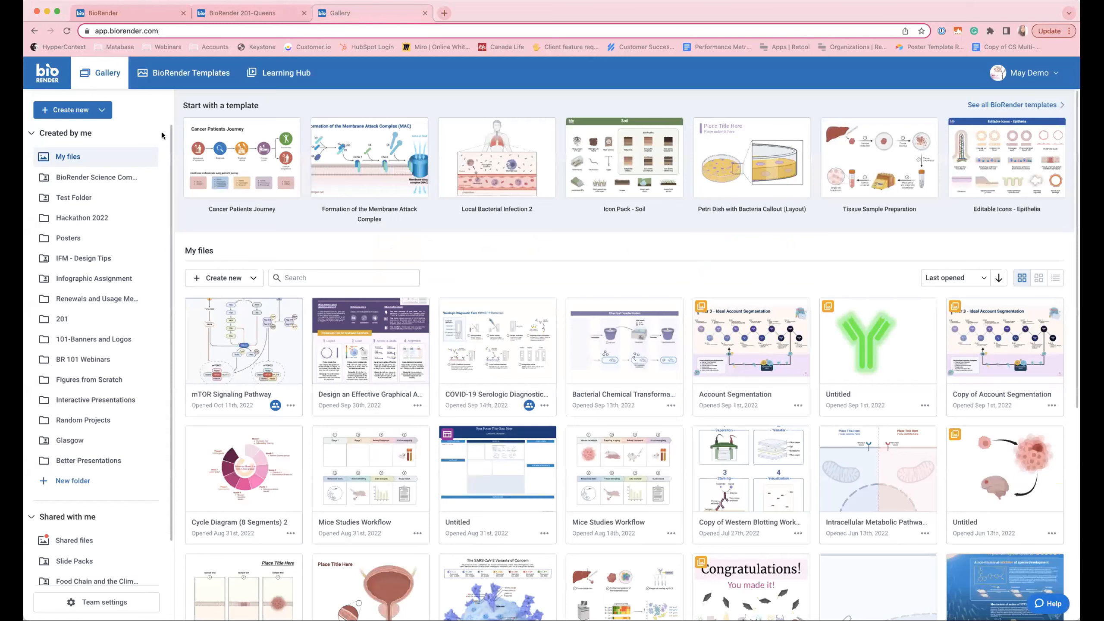
Step: Create a new Poster Builder file from the Queen's University Poster Template – Landscape
left_click(244, 279)
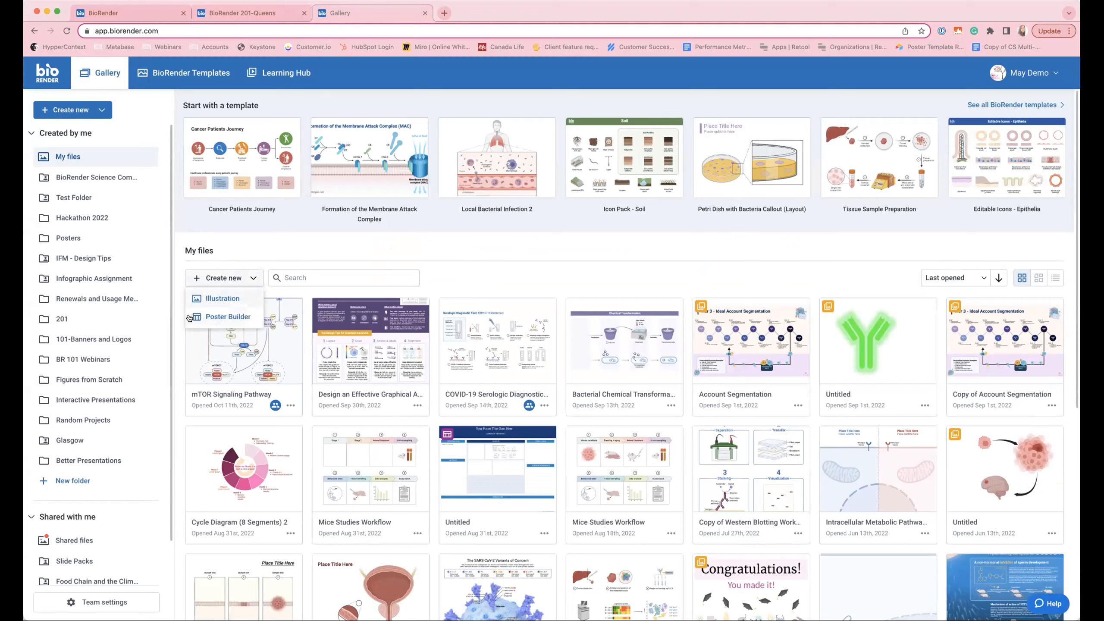
left_click(250, 313)
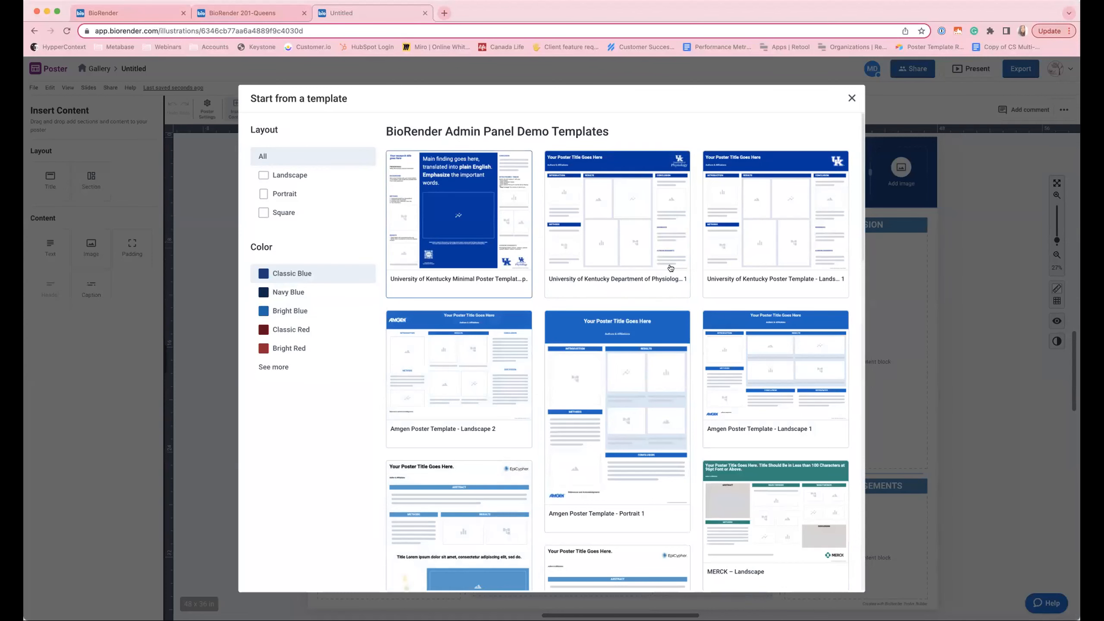
scroll(670, 268, "down", 8)
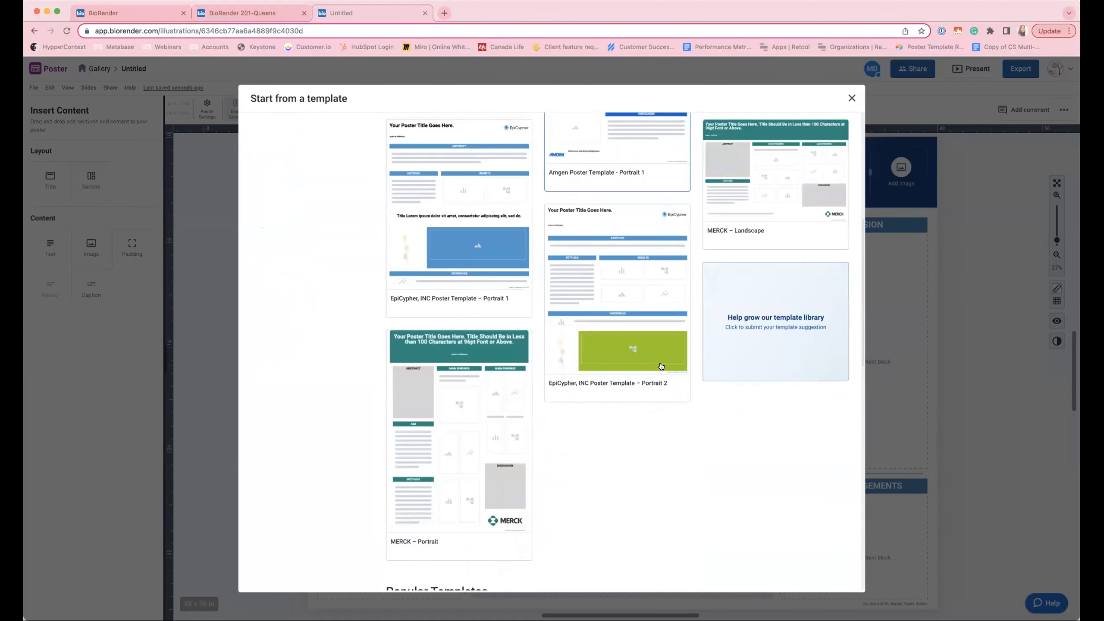
scroll(661, 366, "down", 10)
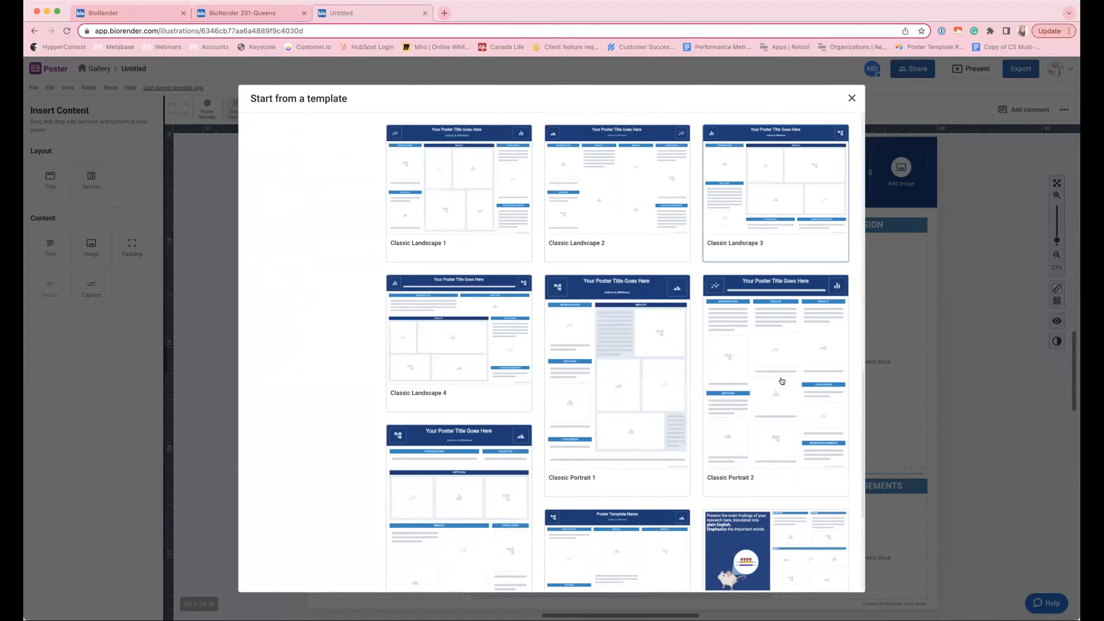
scroll(782, 381, "down", 15)
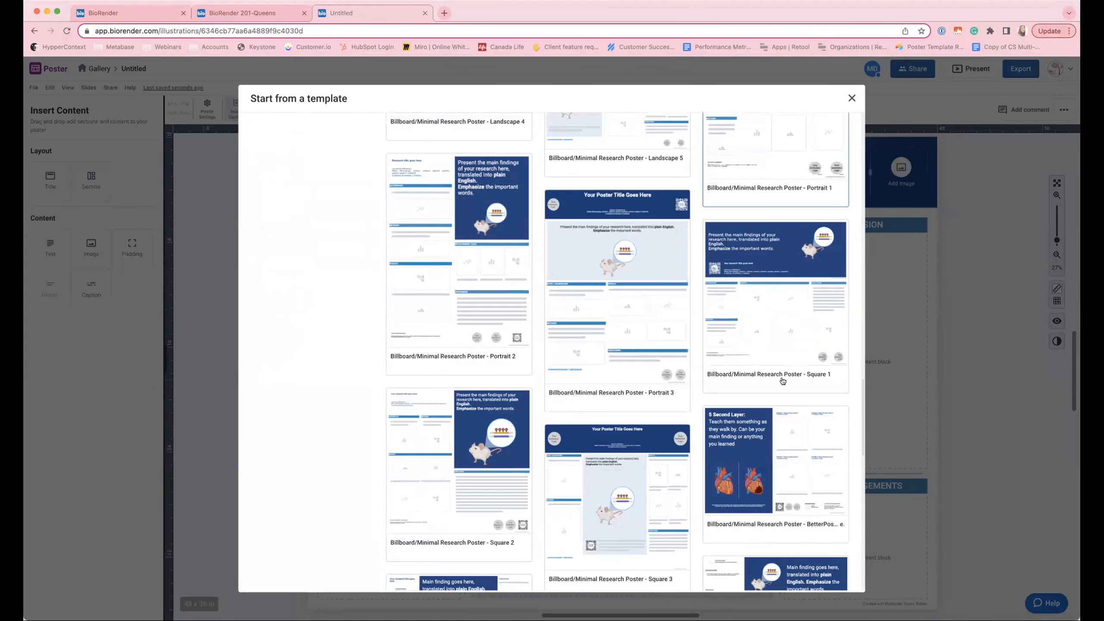
scroll(782, 381, "down", 15)
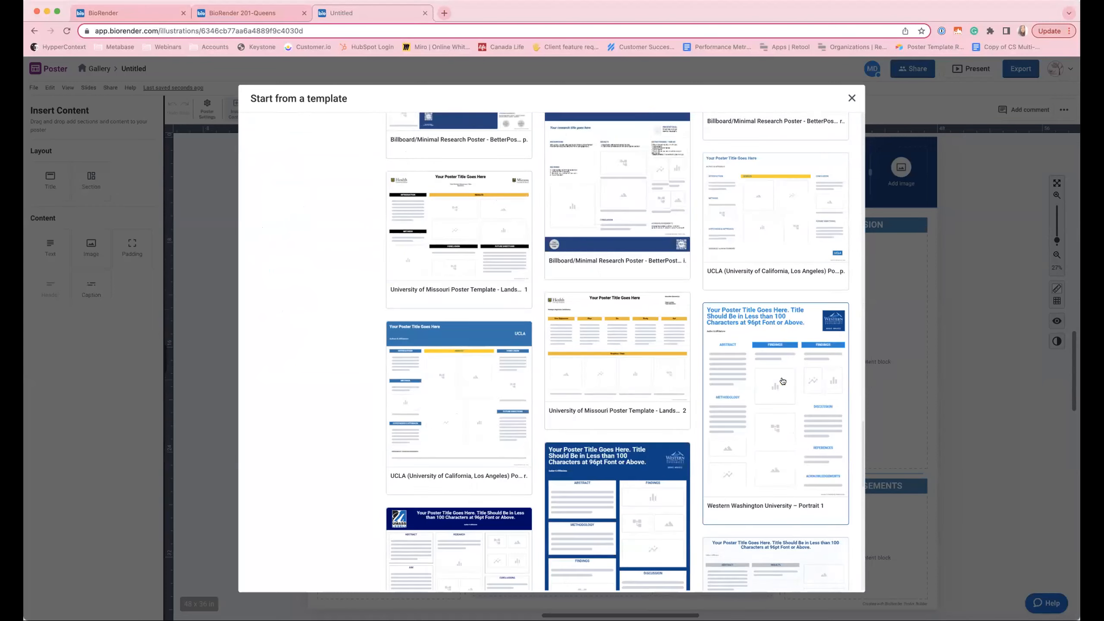
scroll(782, 380, "down", 15)
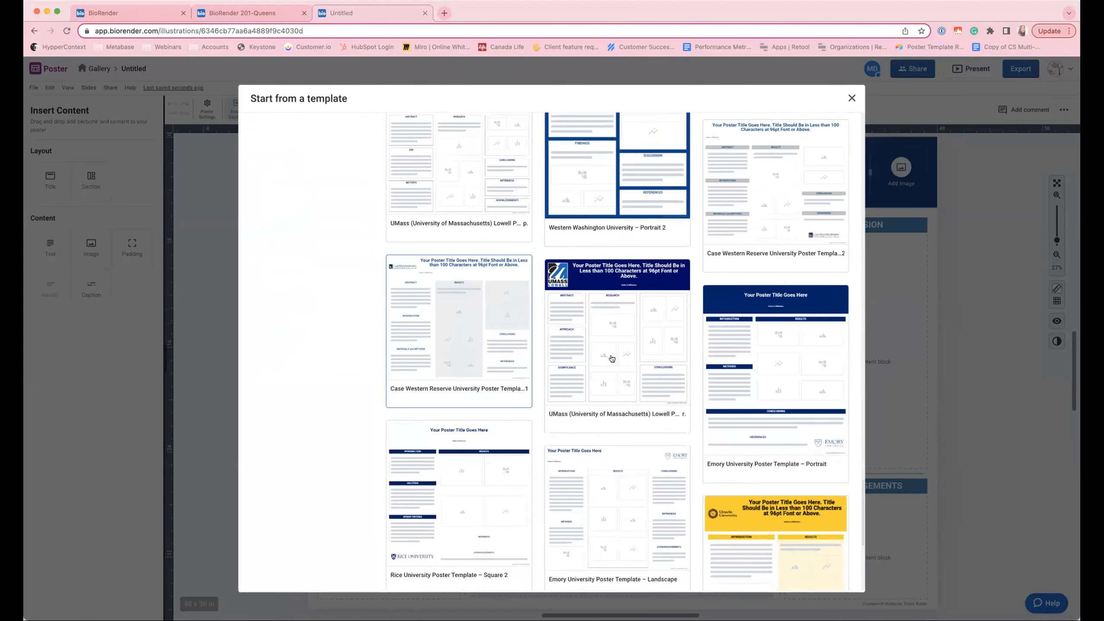
scroll(612, 359, "down", 15)
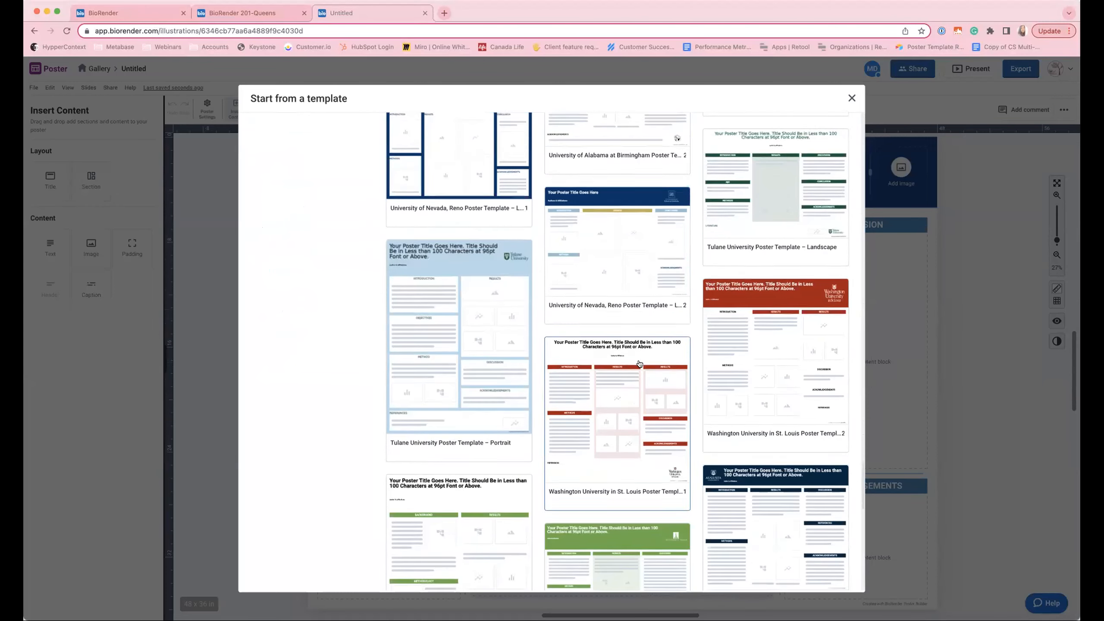
scroll(639, 363, "down", 15)
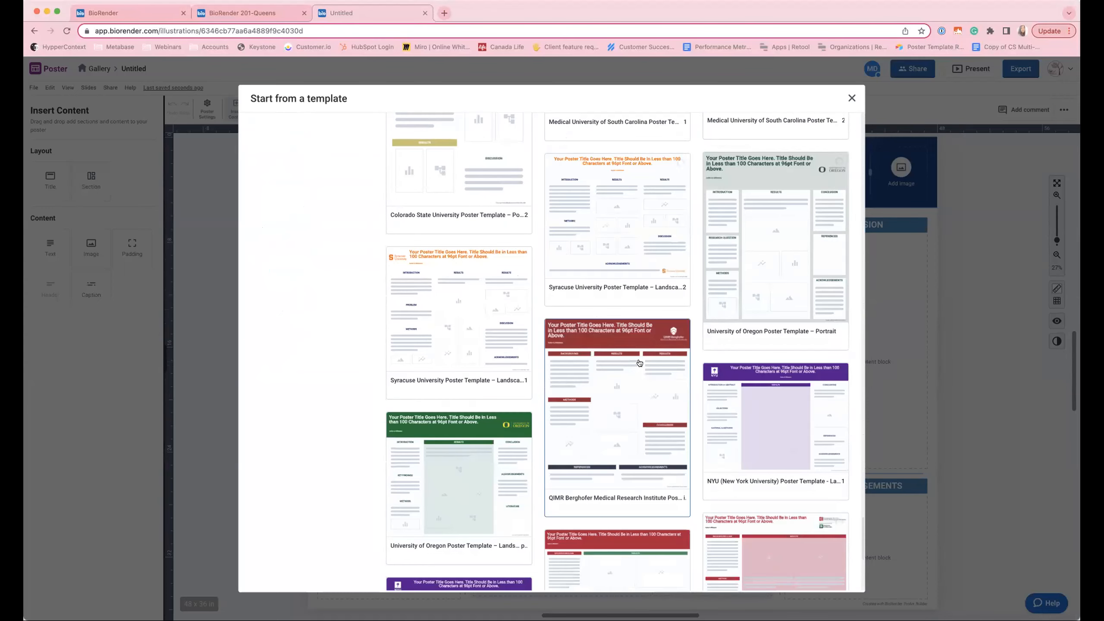
scroll(639, 363, "down", 15)
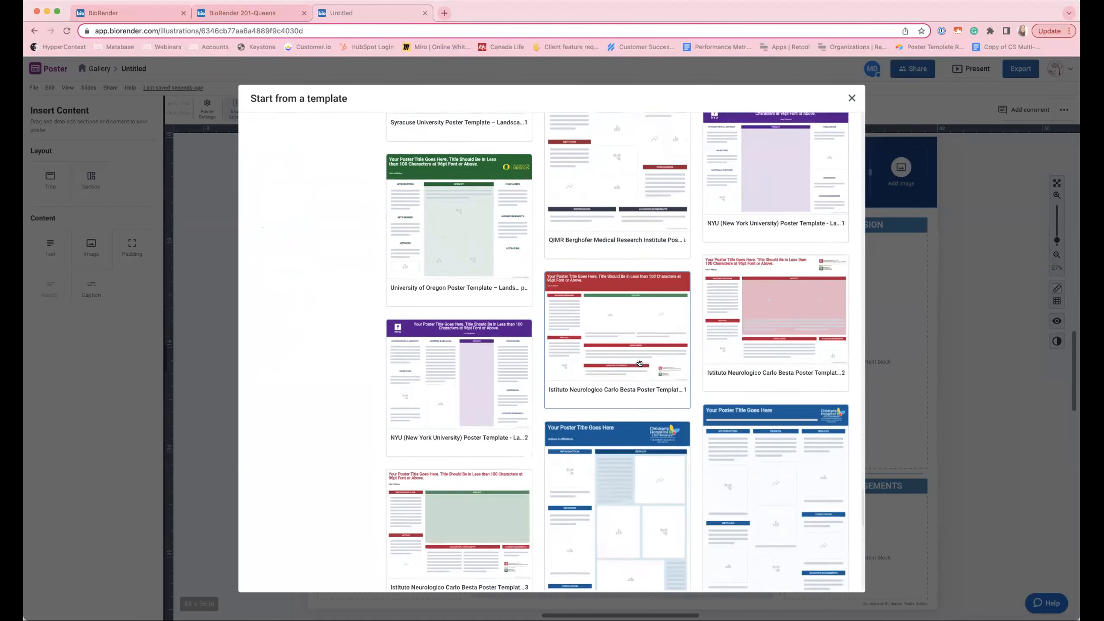
scroll(639, 363, "down", 8)
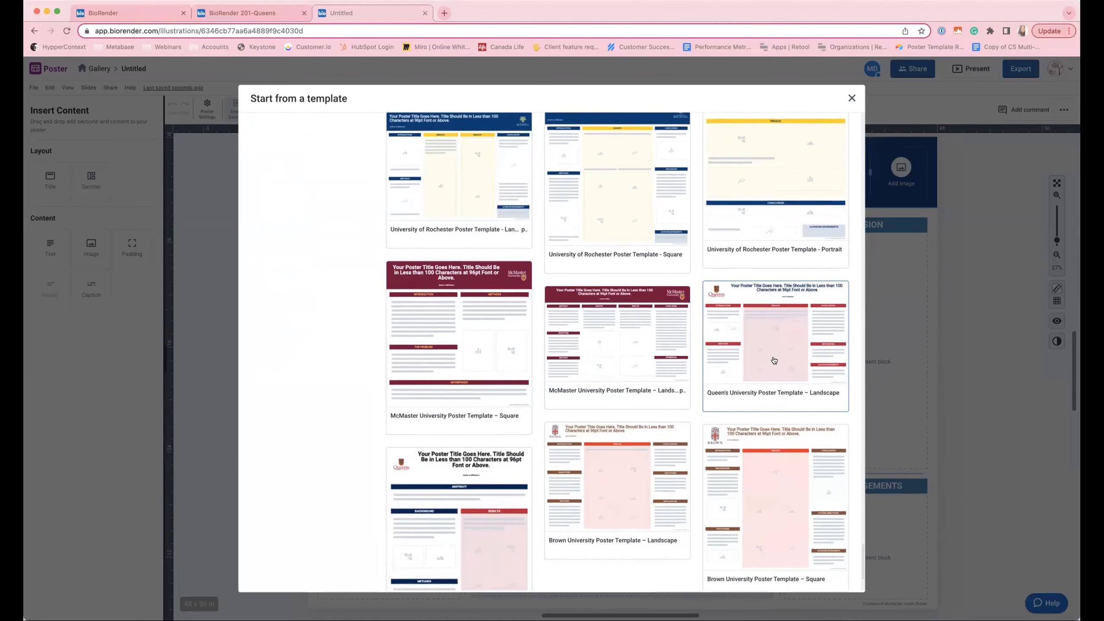
scroll(734, 293, "down", 1)
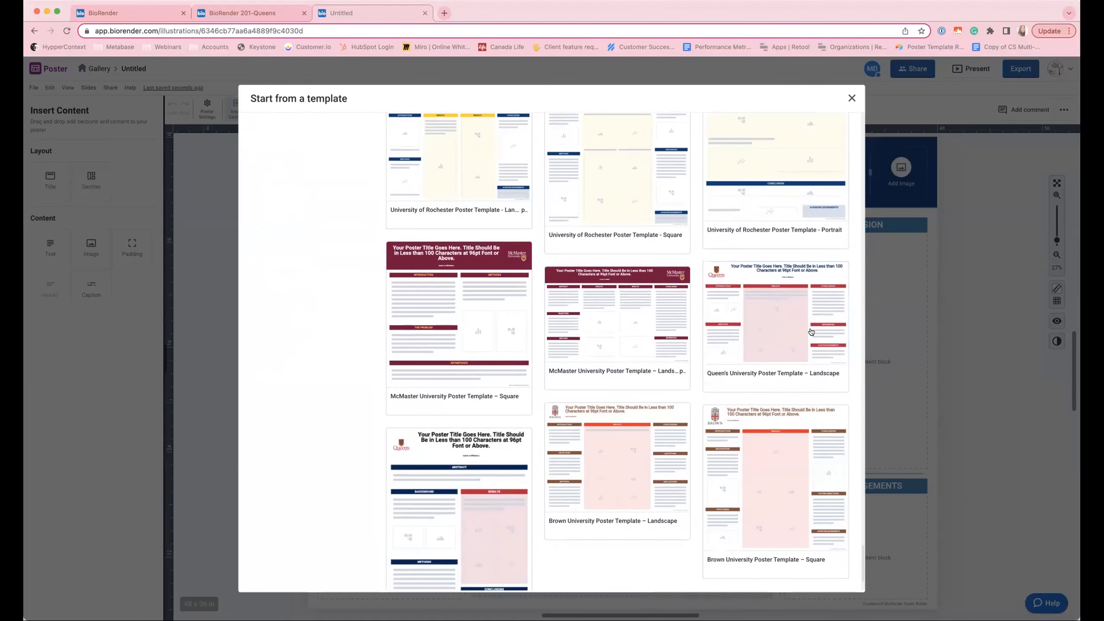
scroll(451, 391, "down", 4)
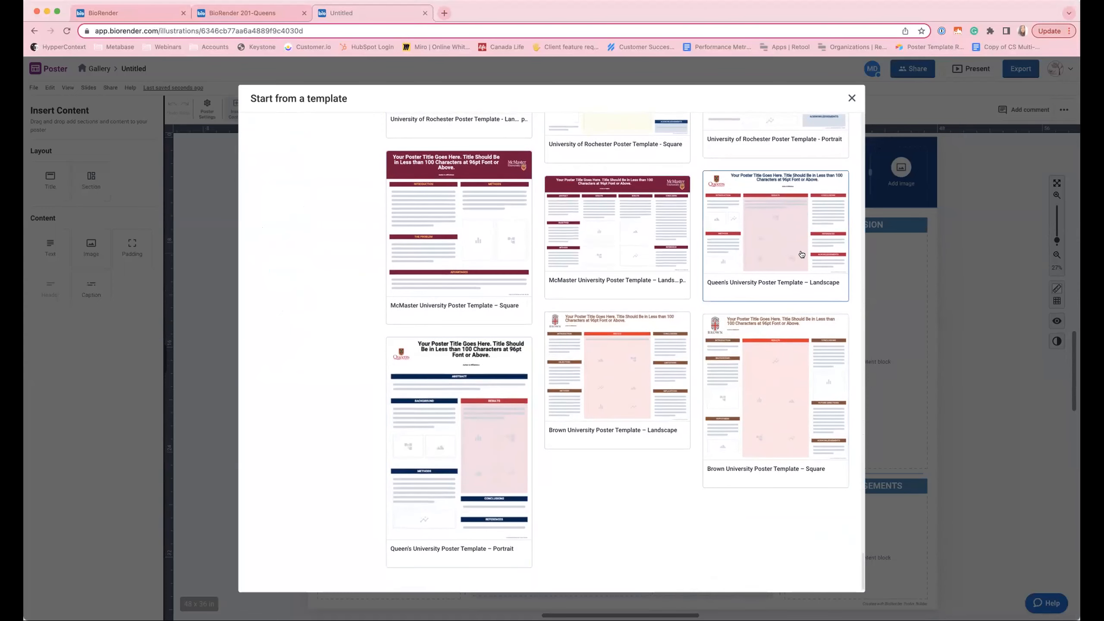
left_click(774, 235)
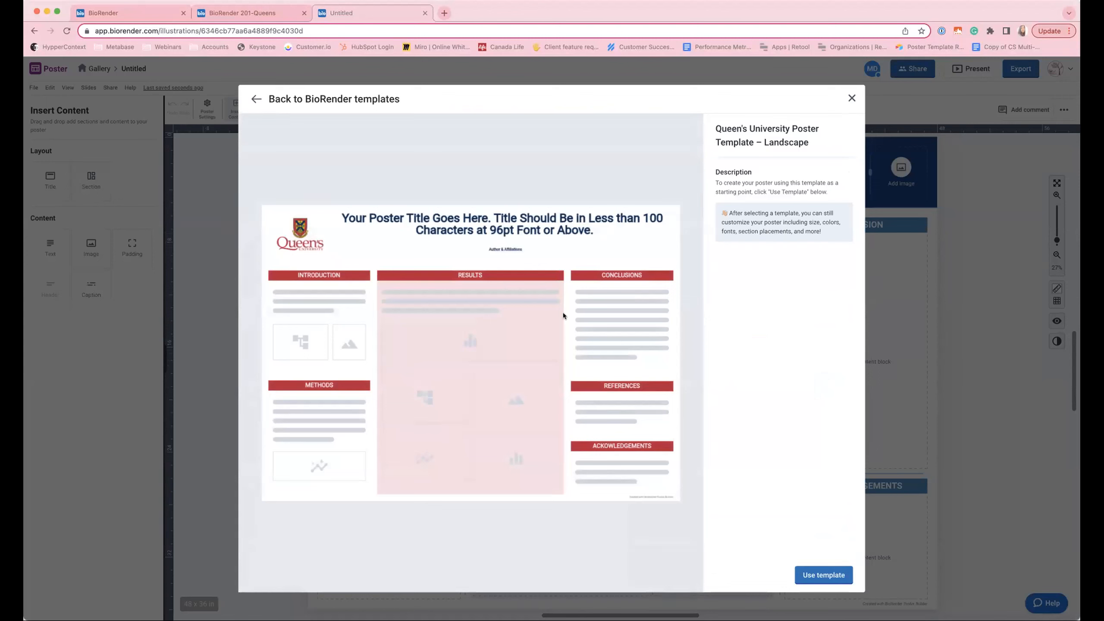
left_click(825, 579)
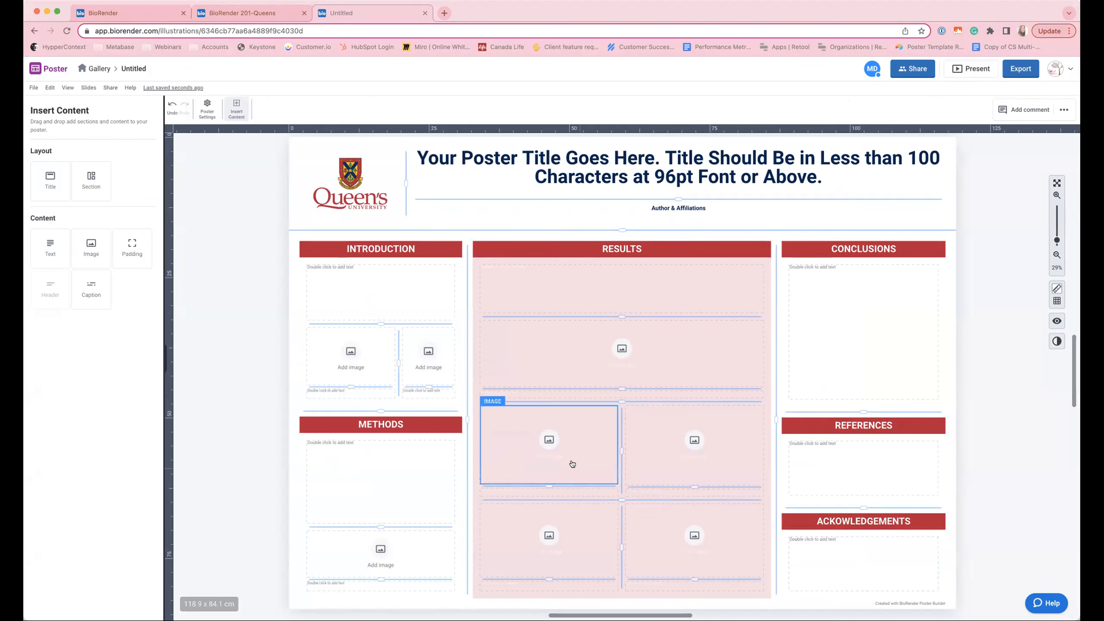
Step: Shift the divider between the Results and Conclusions columns to make the Results section slightly wider
left_click(1057, 195)
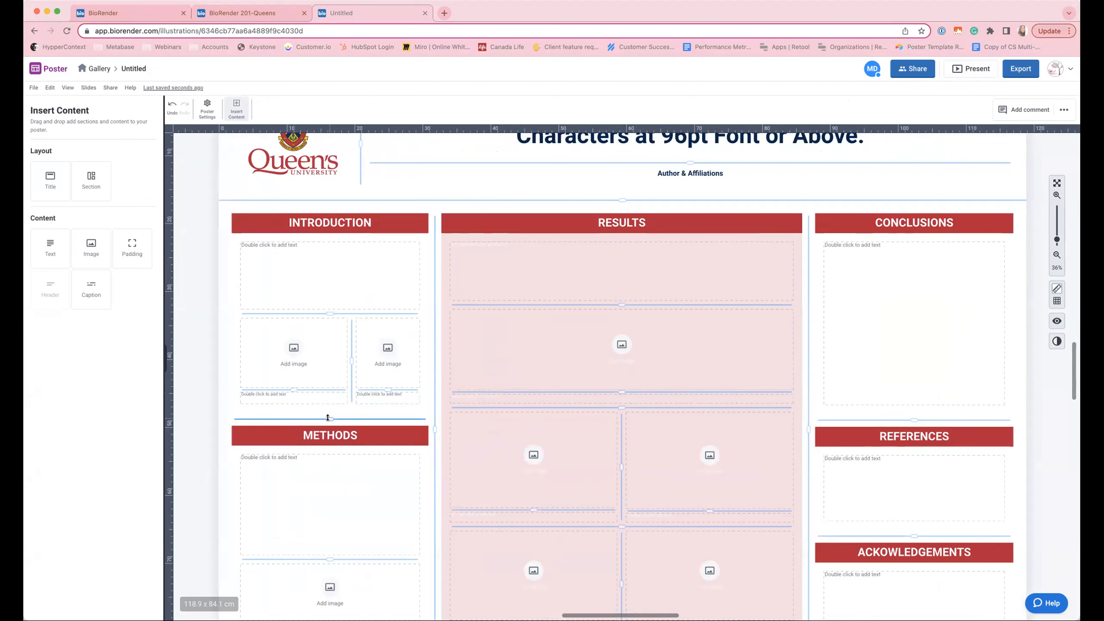
left_click(1056, 255)
mouse_move(623, 316)
left_mouse_down()
mouse_move(627, 368)
mouse_move(623, 316)
left_mouse_up()
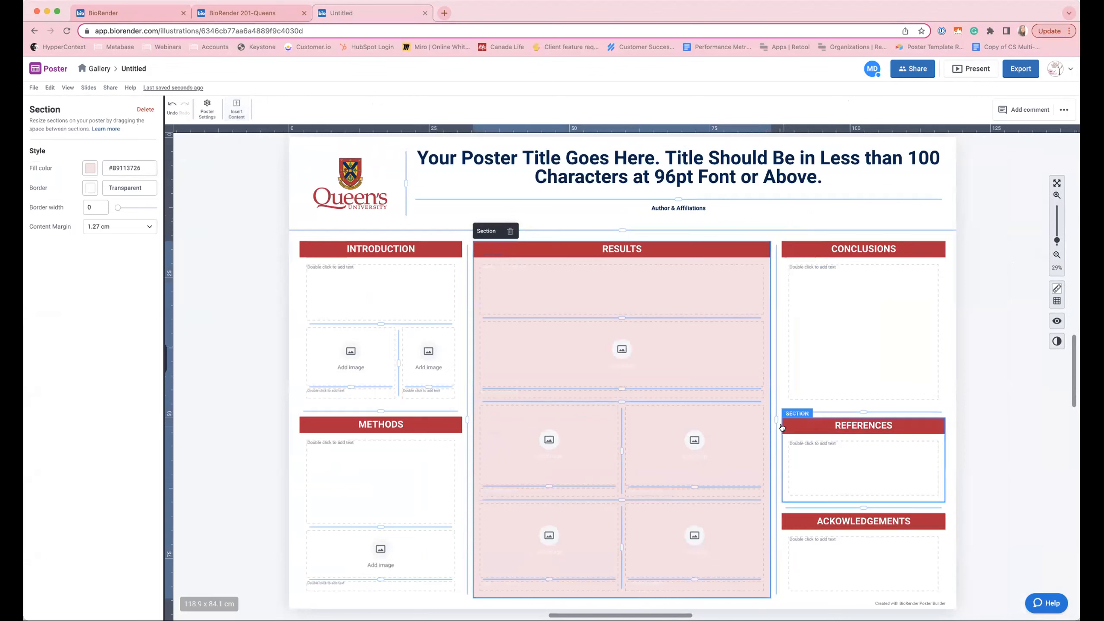
left_click_drag(775, 421, 892, 412)
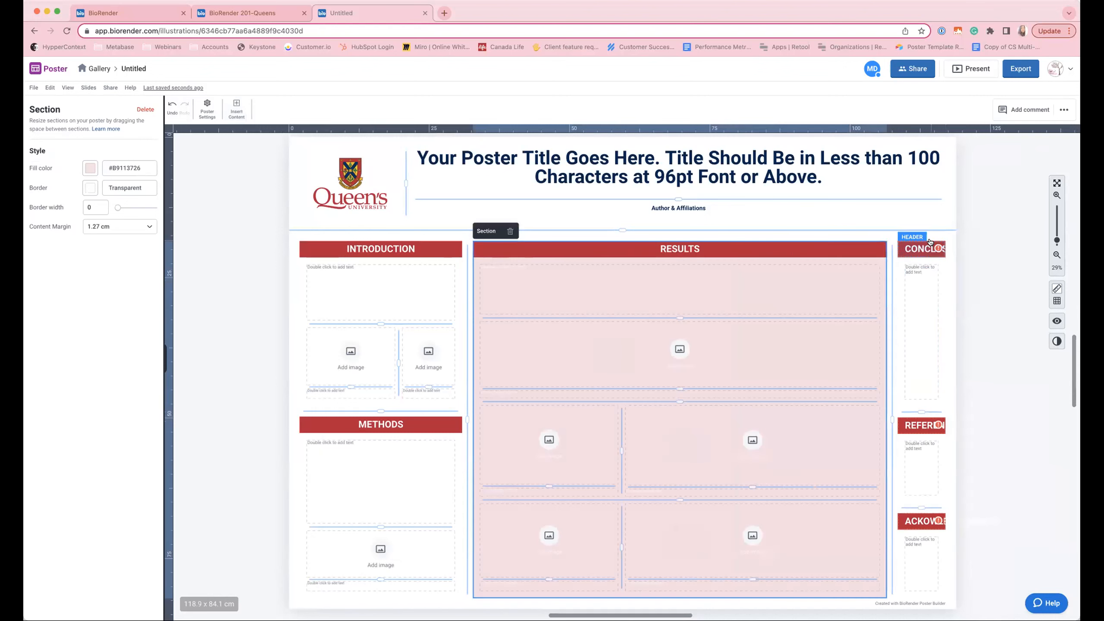
mouse_move(939, 249)
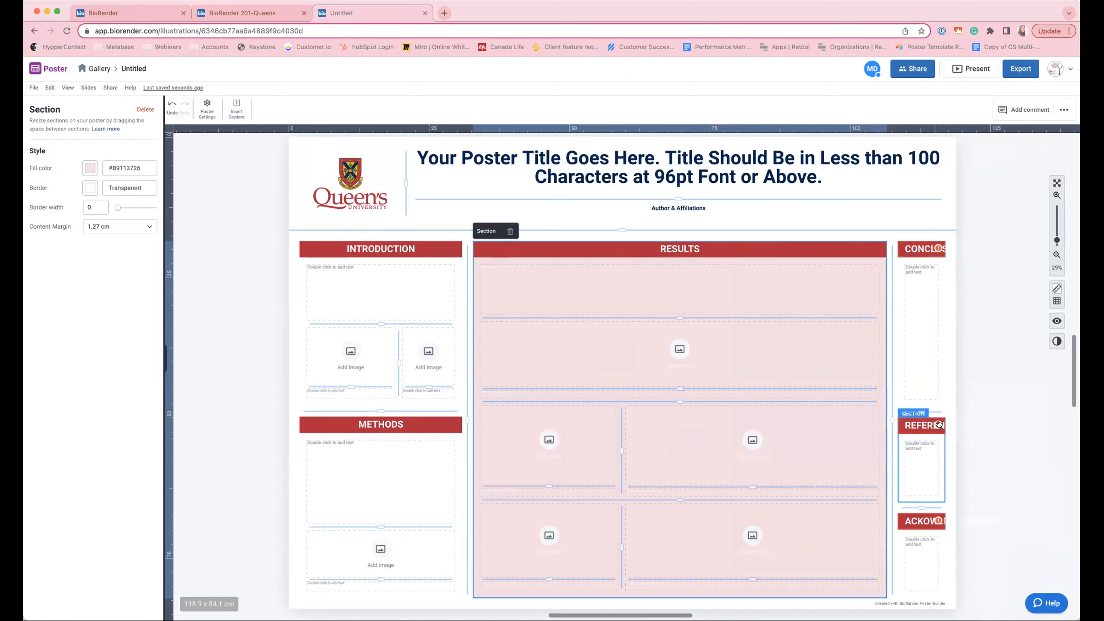
left_click_drag(892, 417, 792, 411)
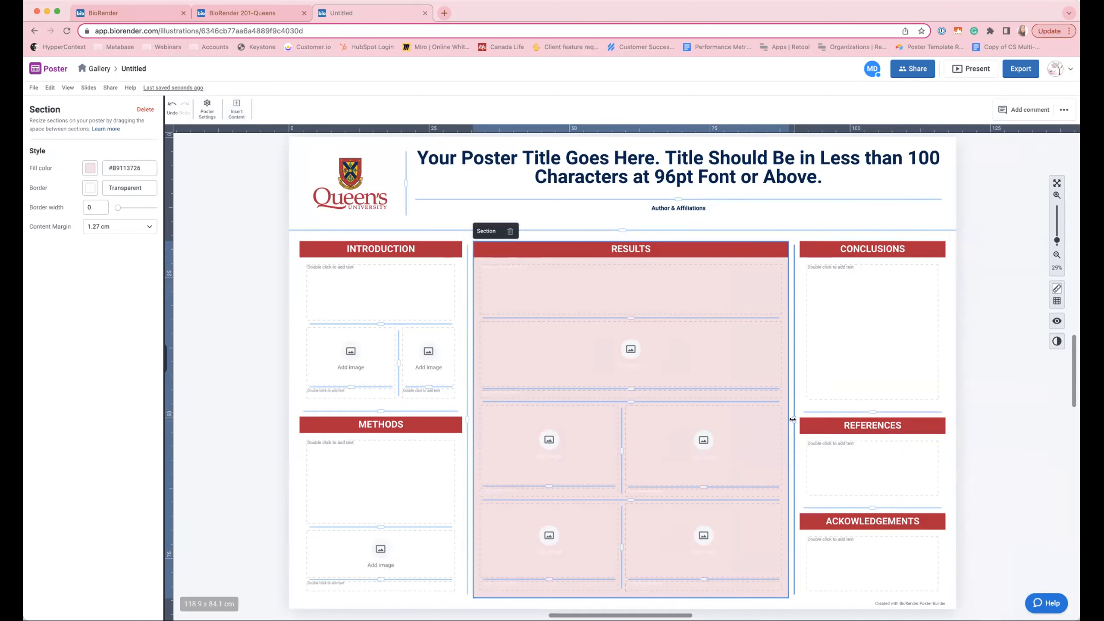
left_click_drag(792, 418, 778, 418)
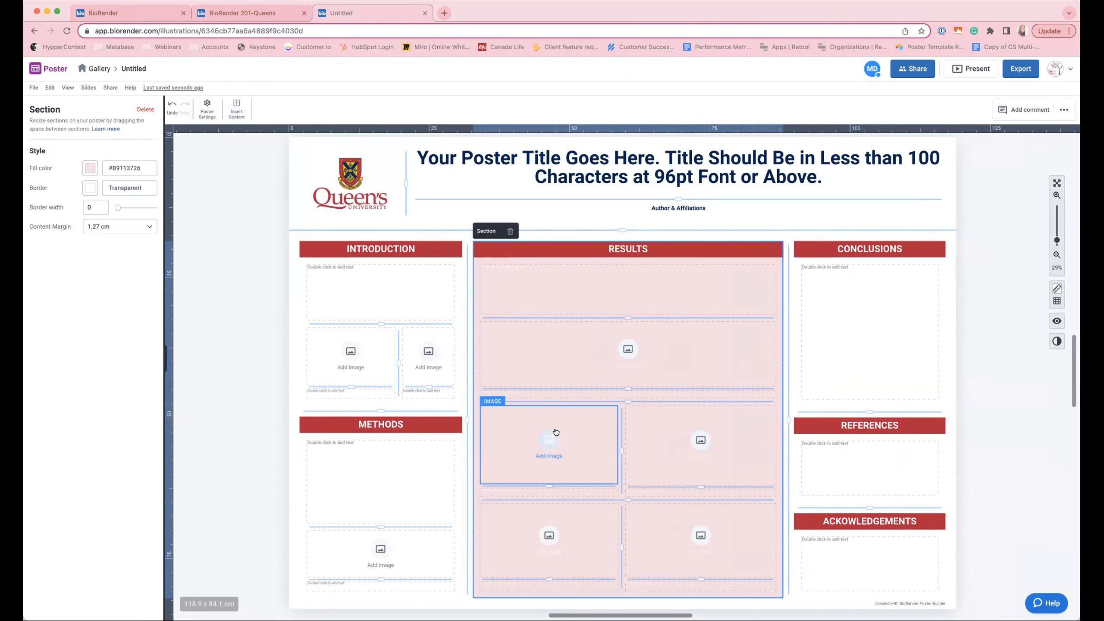
Step: Add an image placeholder above the text block in the Conclusions section
left_click(237, 114)
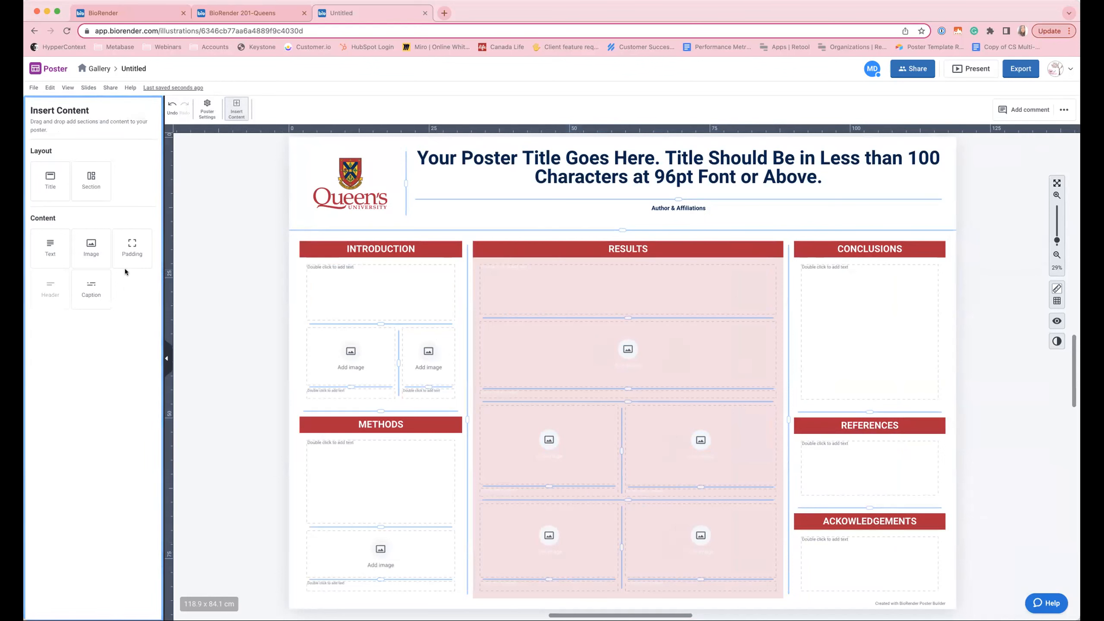
left_click(94, 184)
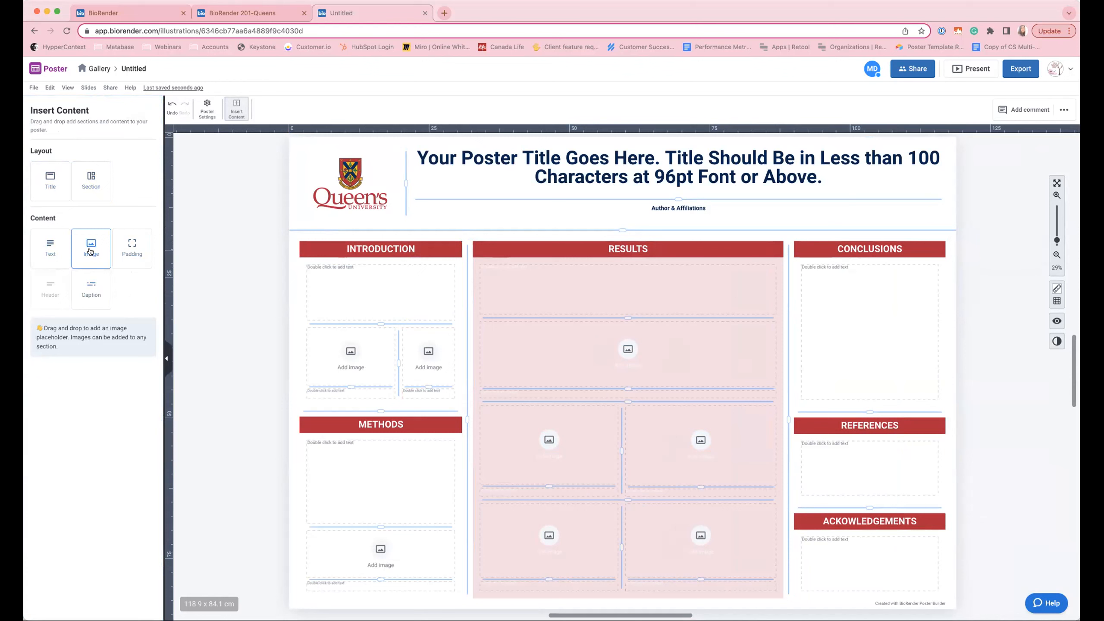
mouse_move(455, 295)
left_mouse_down()
mouse_move(637, 275)
mouse_move(637, 263)
mouse_move(526, 253)
mouse_move(595, 262)
mouse_move(490, 290)
mouse_move(500, 313)
mouse_move(492, 290)
mouse_move(584, 322)
mouse_move(594, 382)
mouse_move(779, 402)
mouse_move(866, 293)
mouse_move(862, 278)
left_mouse_up()
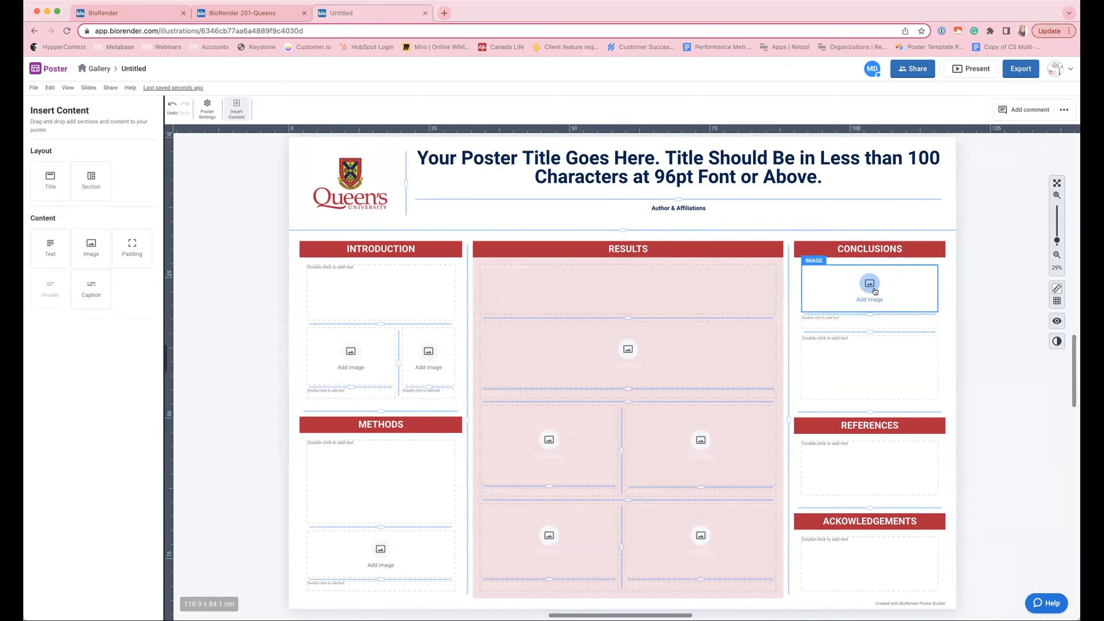
Step: Delete the caption under the Conclusions image placeholder and enlarge the placeholder downward, leaving a short text block below it
left_click(870, 314)
left_click_drag(871, 334, 869, 374)
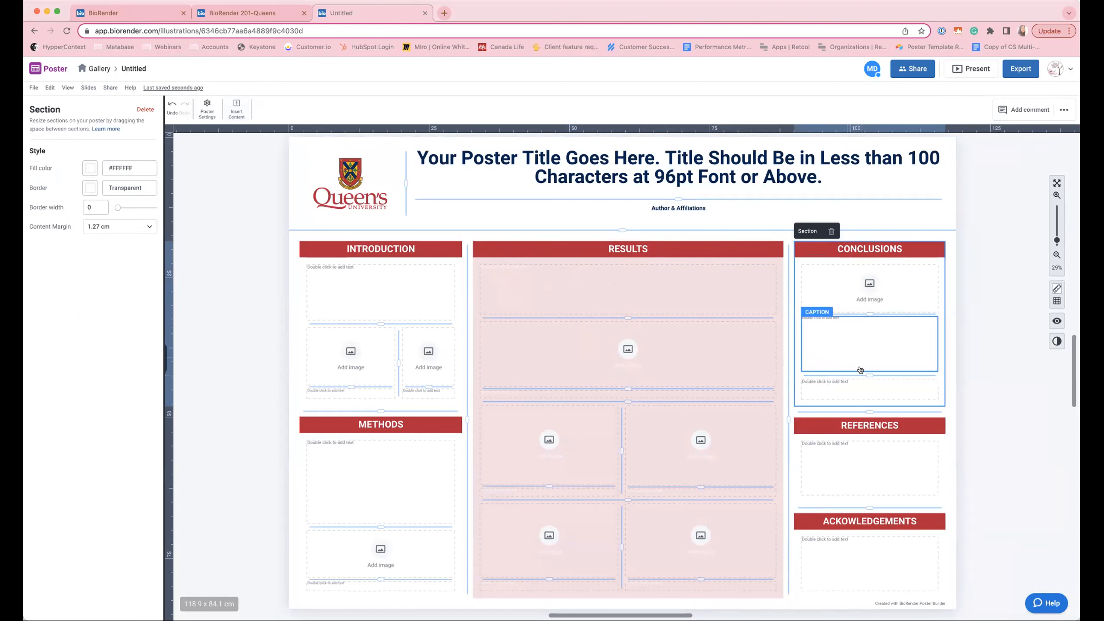
left_click_drag(868, 373, 869, 350)
left_click(886, 328)
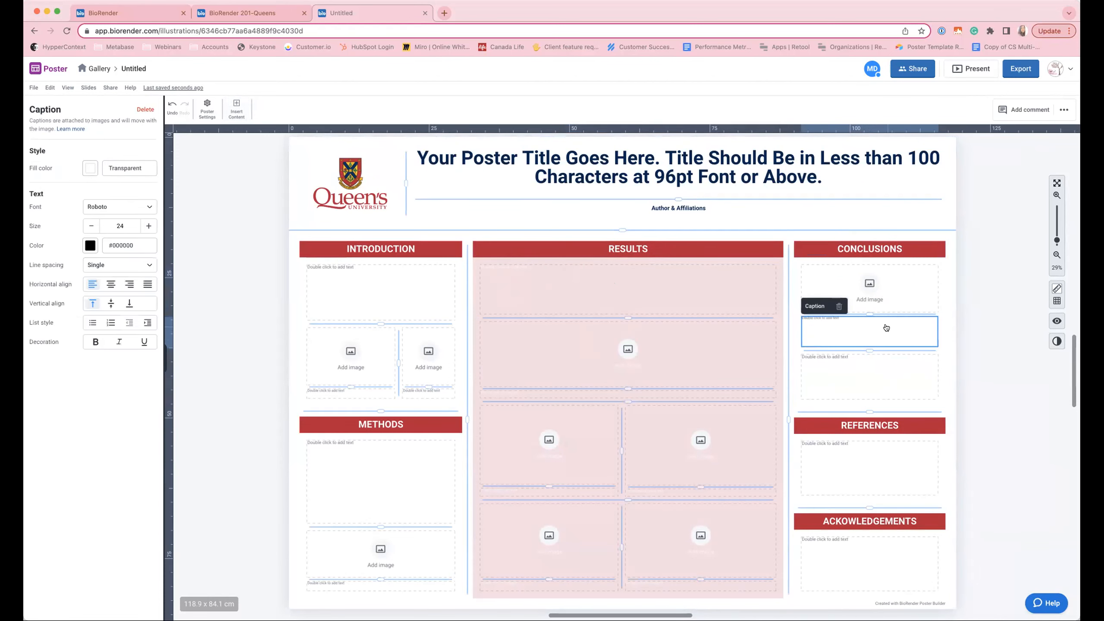
left_click(837, 307)
mouse_move(869, 350)
left_mouse_down()
mouse_move(869, 362)
mouse_move(869, 334)
mouse_move(871, 360)
left_mouse_up()
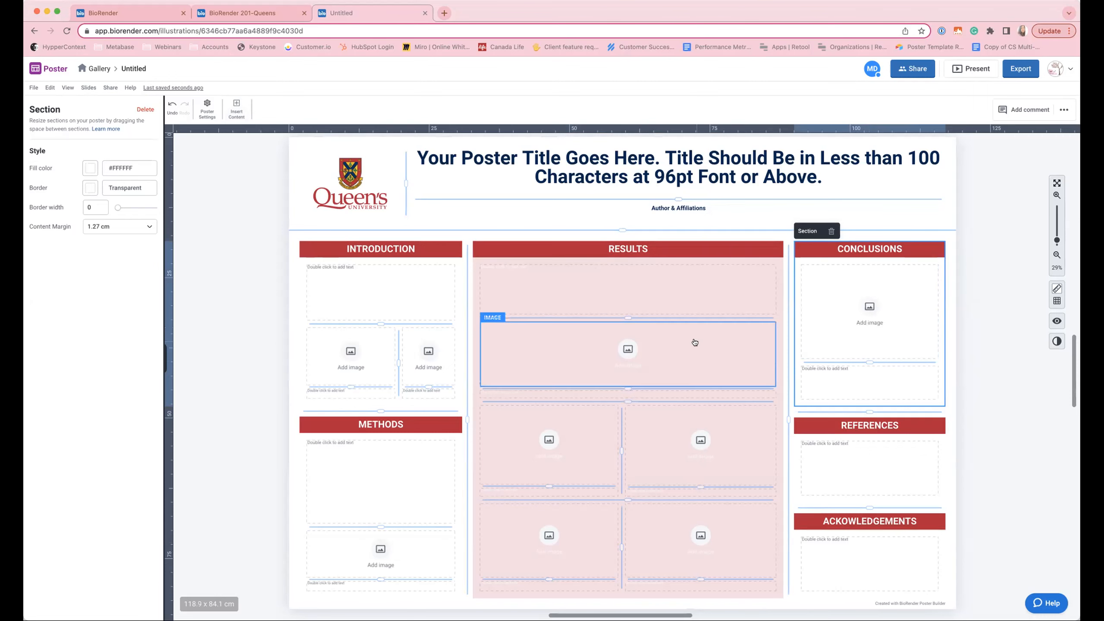
Step: Fill the Conclusions image placeholder with the mTOR Signaling Pathway figure from the gallery
left_click(867, 308)
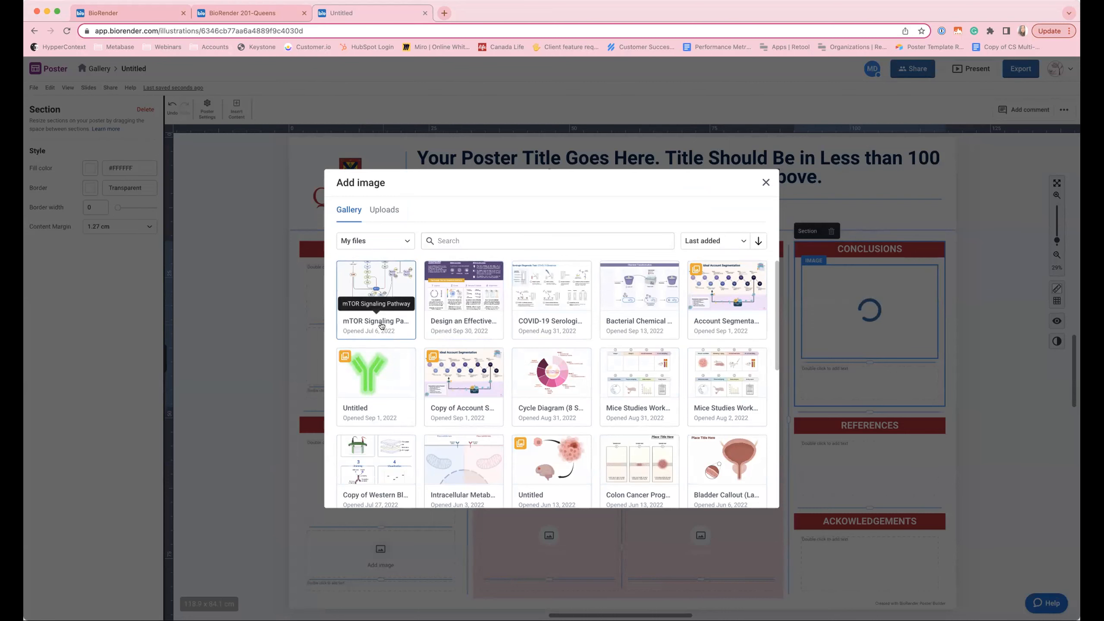
left_click(377, 268)
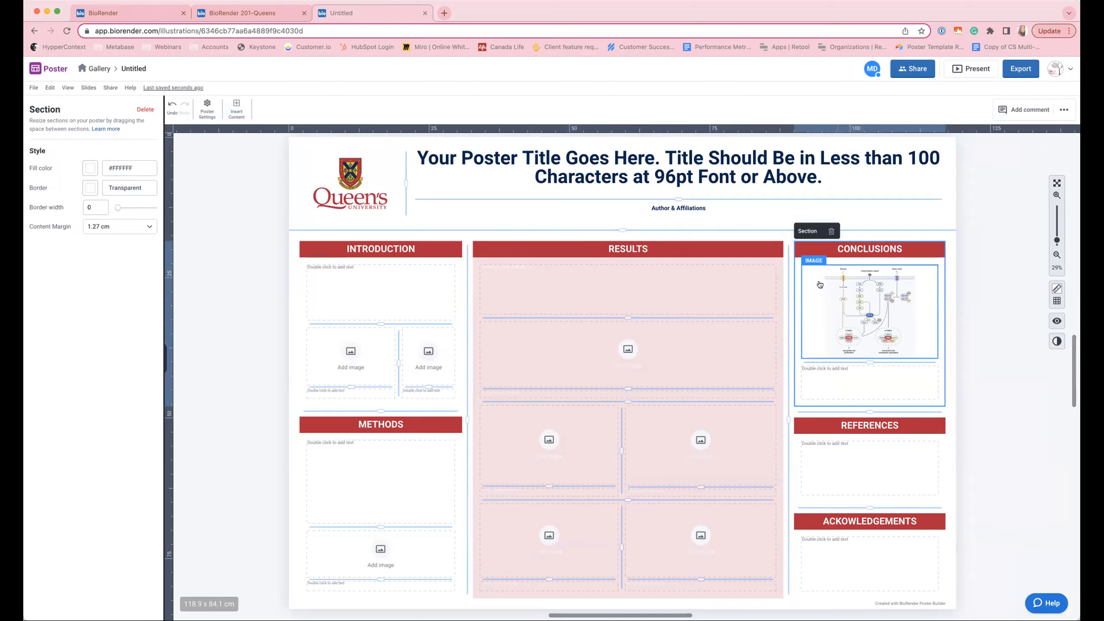
Step: Extend the Conclusions section down into the References space and enlarge its pathway figure to the full section width
left_click(1057, 195)
scroll(726, 578, "right", 10)
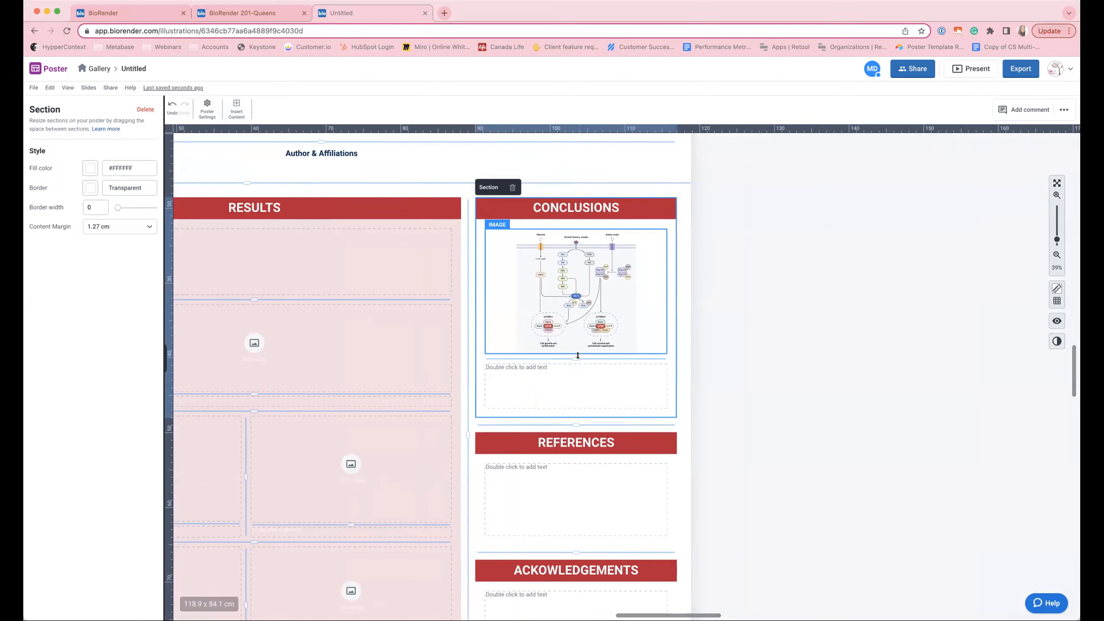
left_click_drag(576, 423, 577, 470)
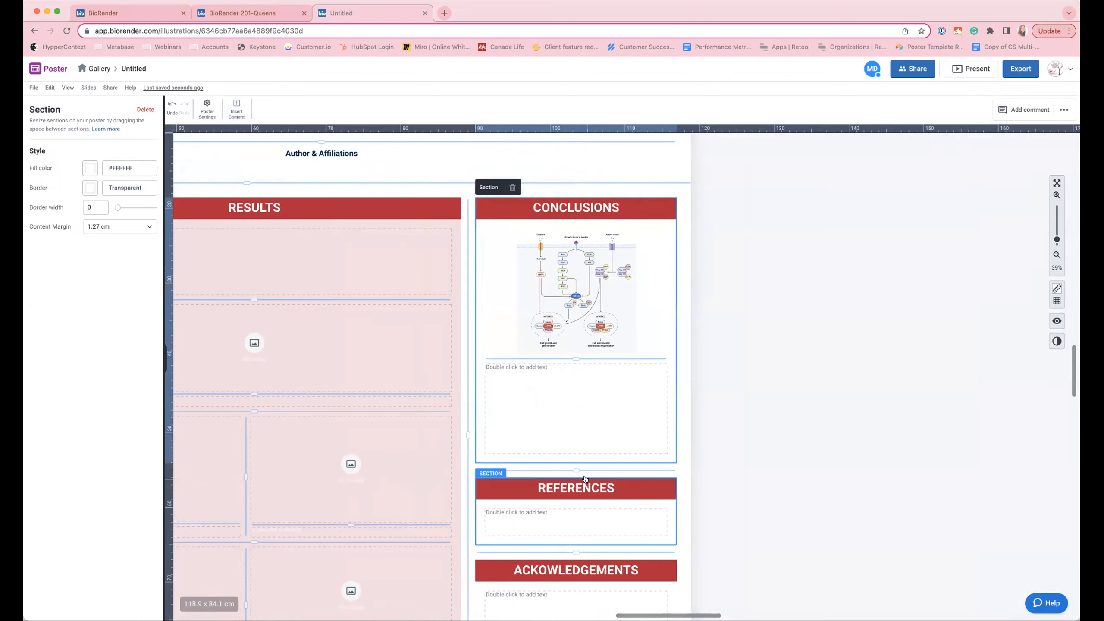
left_click_drag(575, 357, 576, 419)
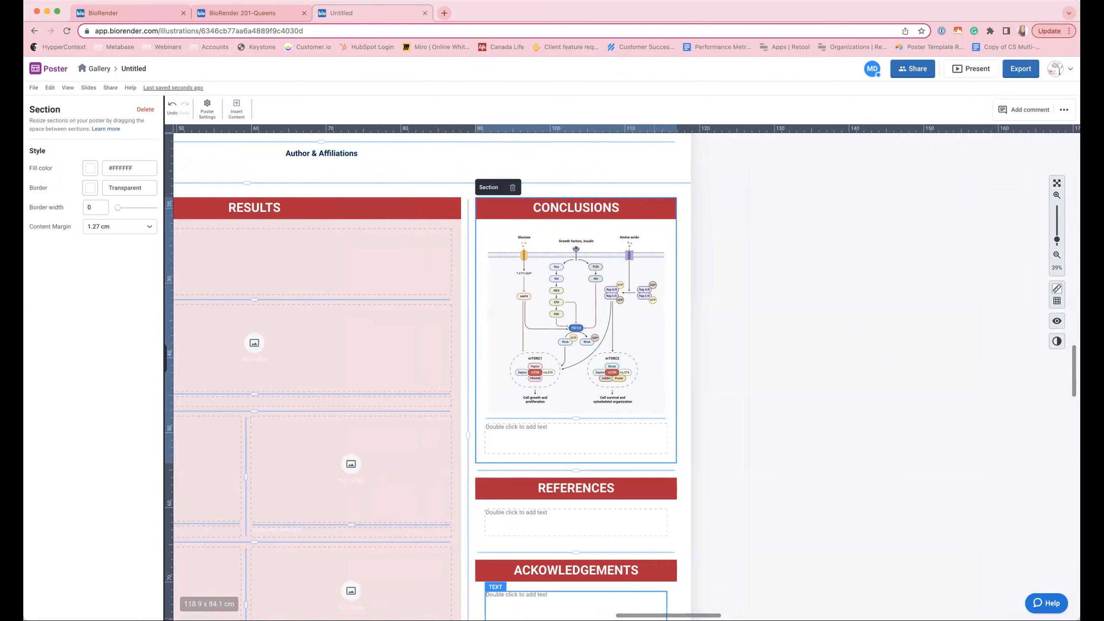
Step: Examine the personal uploads and gallery files available for an empty Results image placeholder, without choosing an image
scroll(530, 374, "left", 5)
scroll(953, 437, "right", 10)
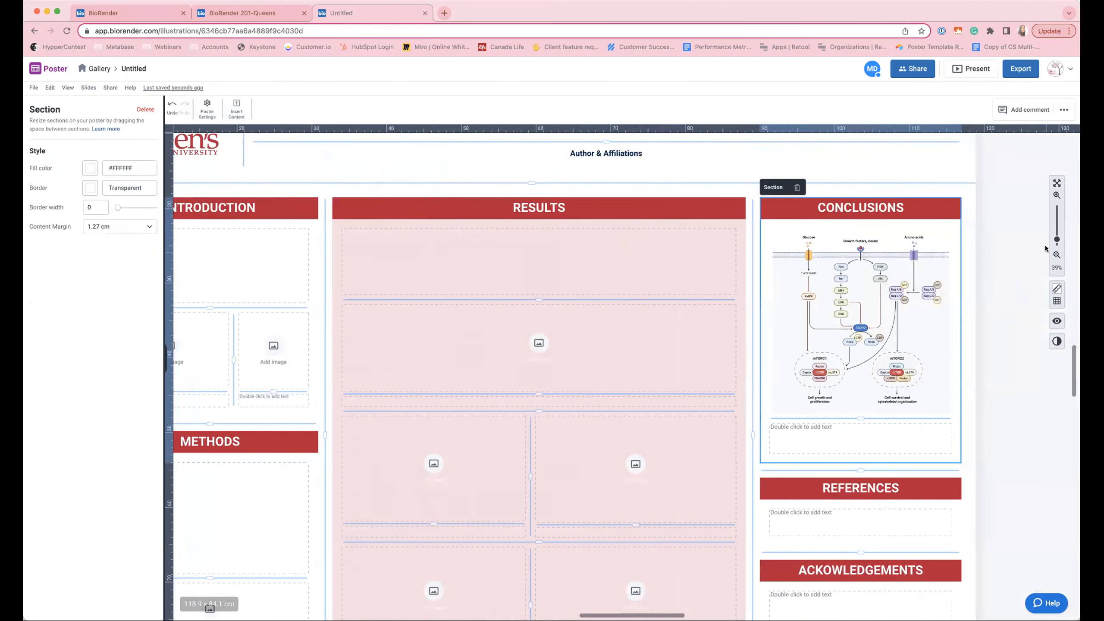
left_click(1057, 255)
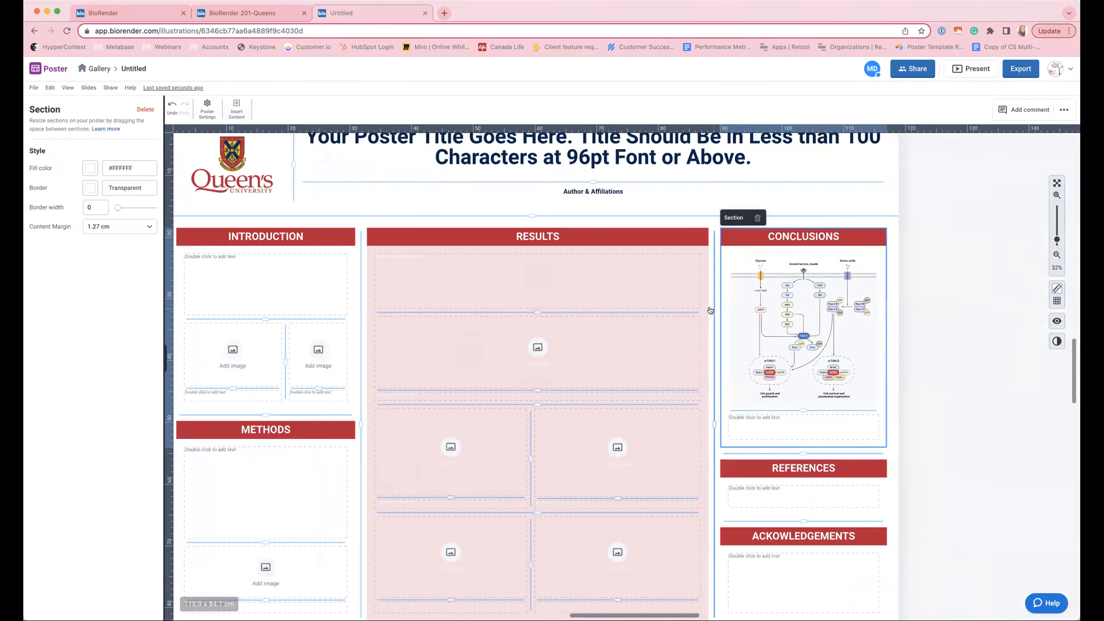
scroll(617, 426, "down", 1)
left_click(616, 414)
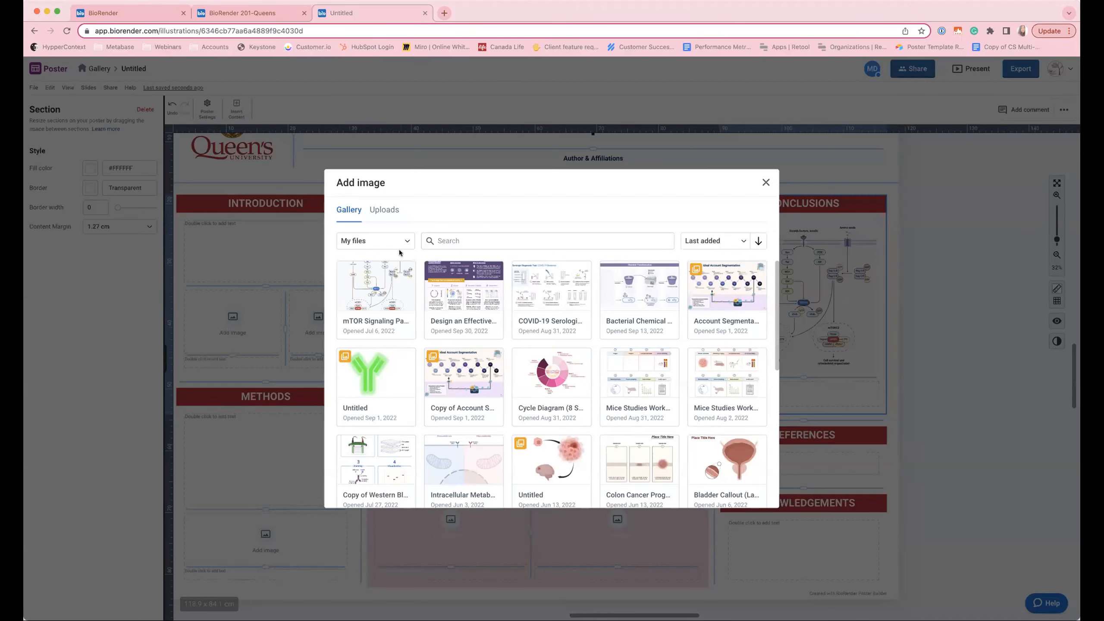
left_click(397, 213)
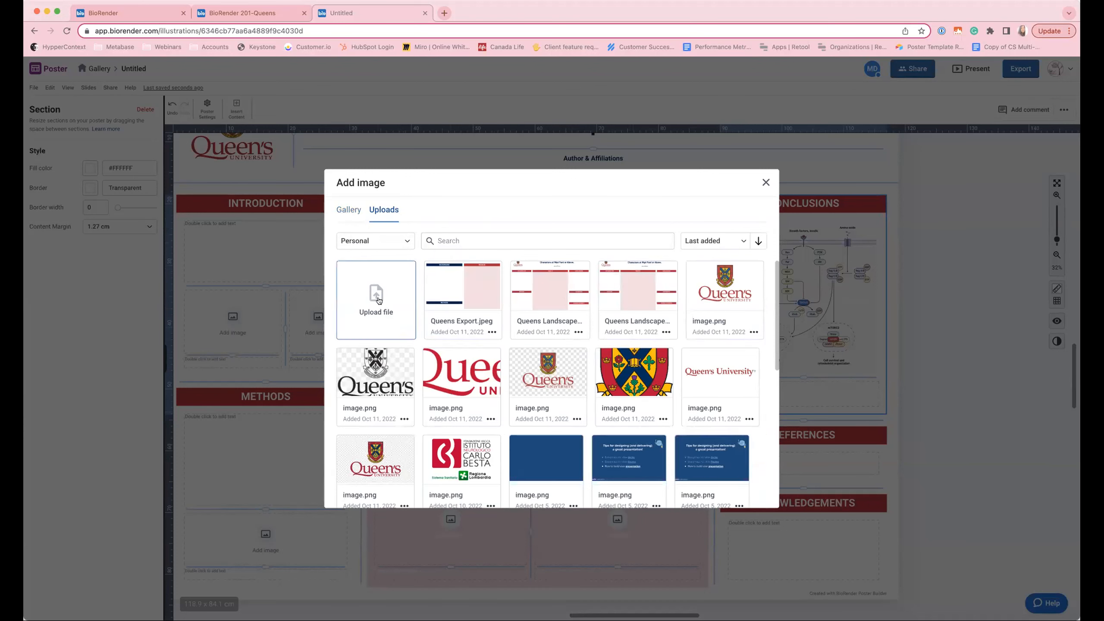
left_click(348, 211)
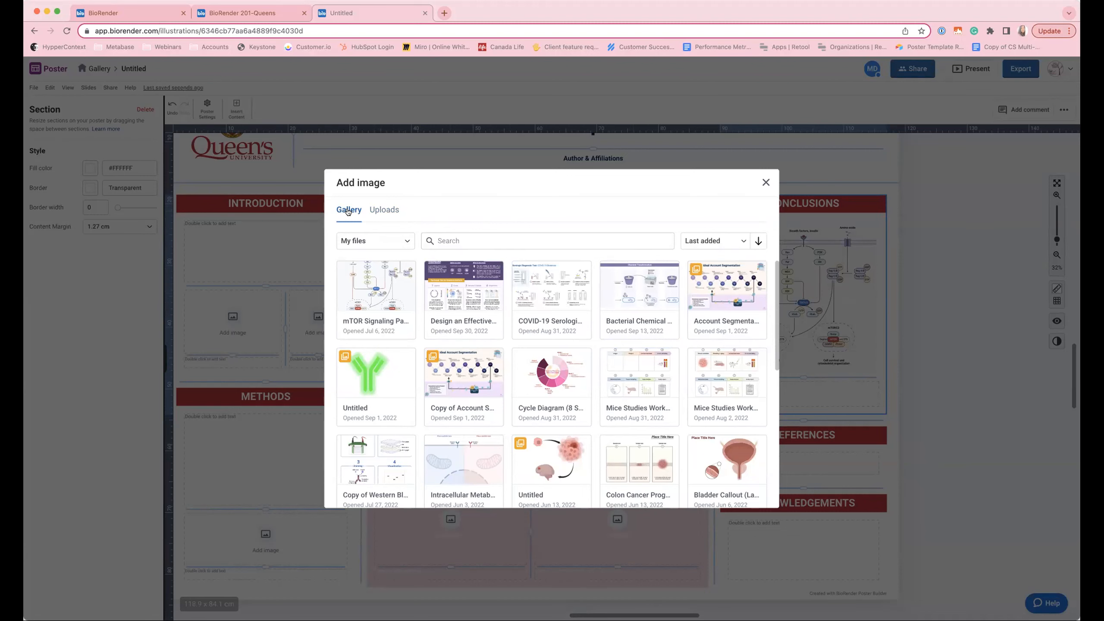
left_click(766, 182)
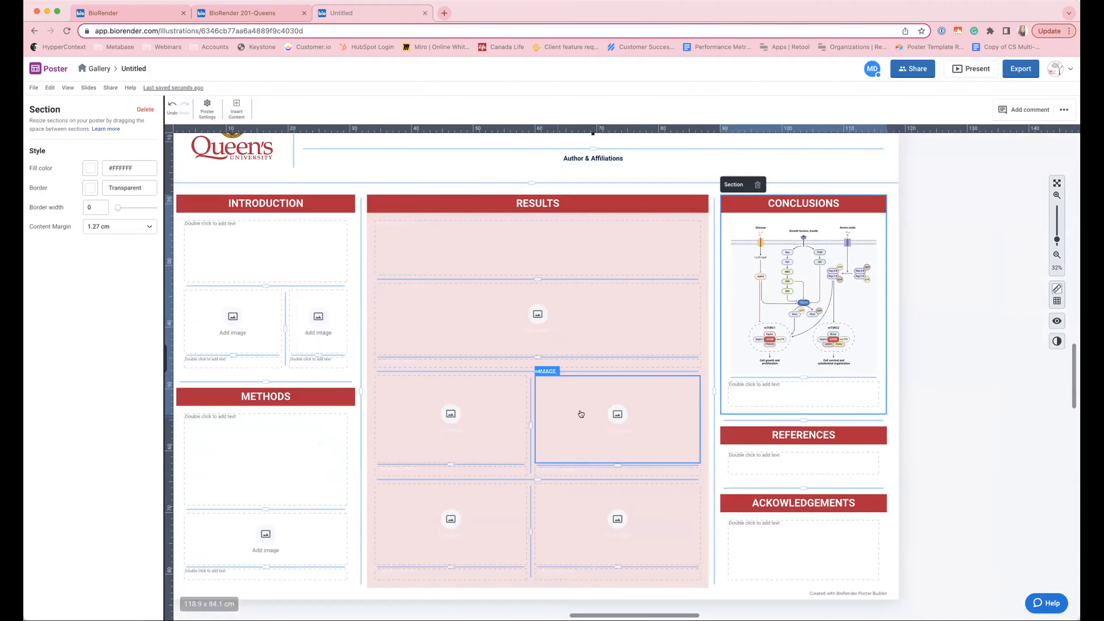
Step: Fill the full-width Results image placeholder with the Immune Mechanisms figure from the BioRender Science Communication Team folder
left_click(538, 315)
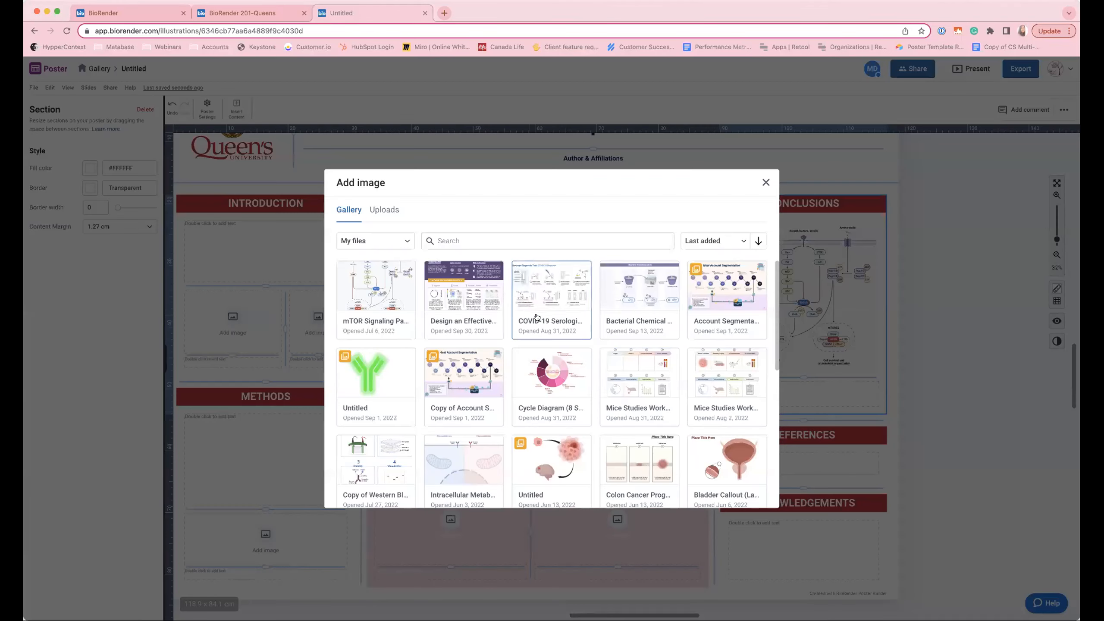
left_click(388, 243)
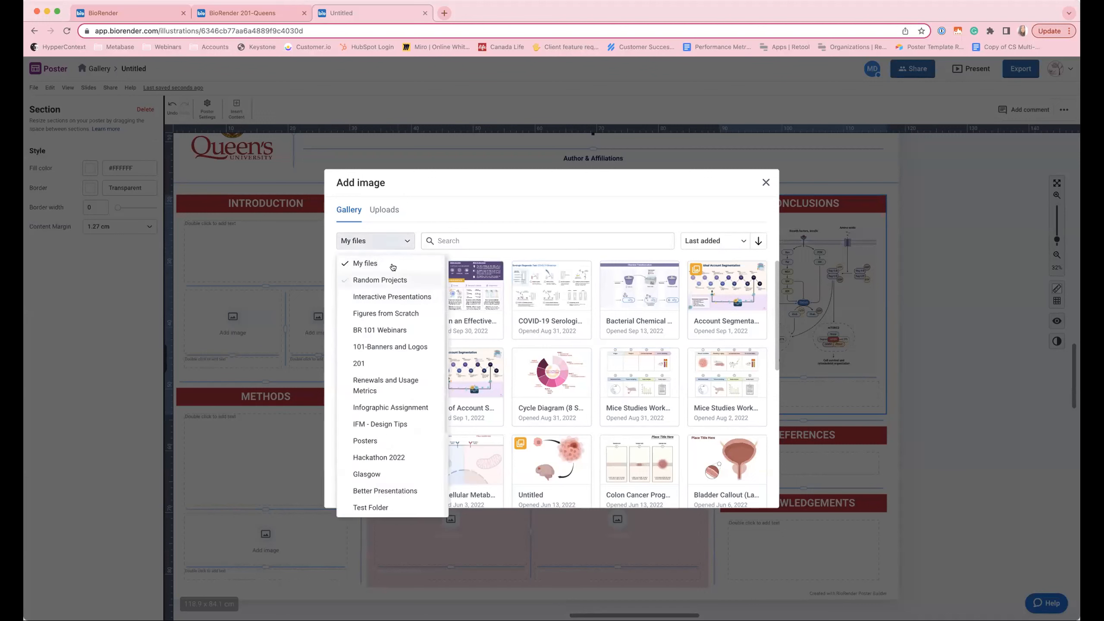
left_click(385, 242)
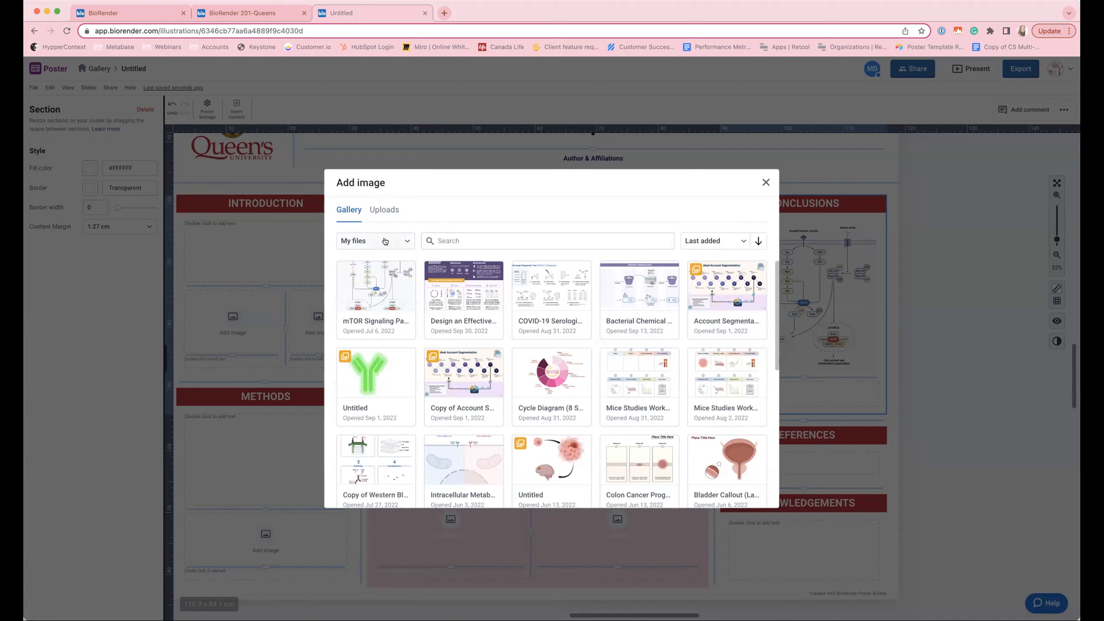
left_click(385, 241)
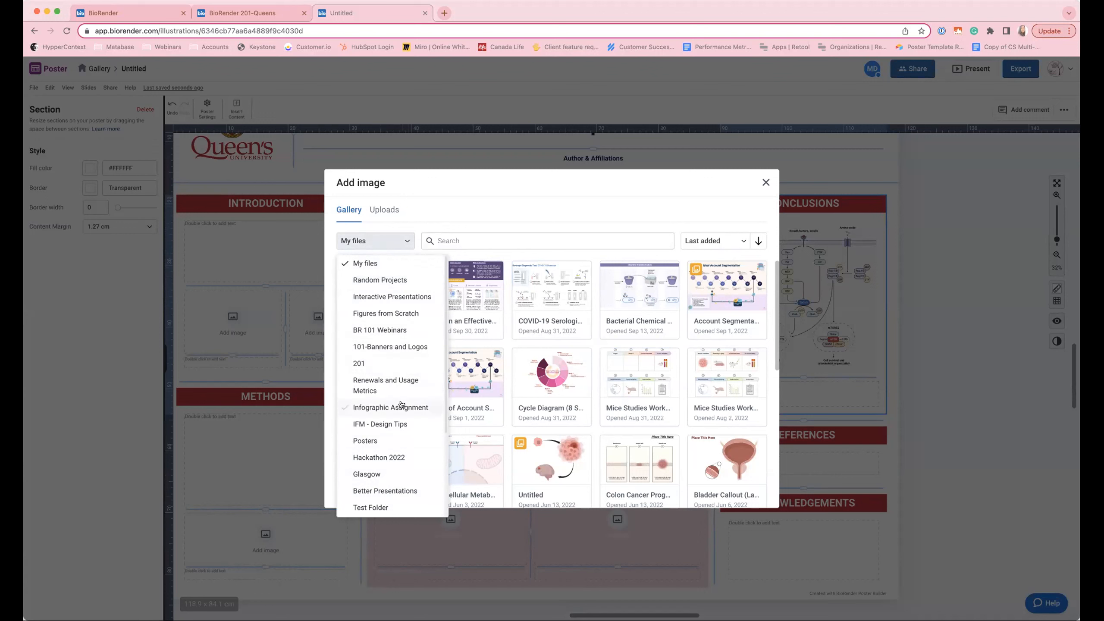
scroll(388, 402, "down", 2)
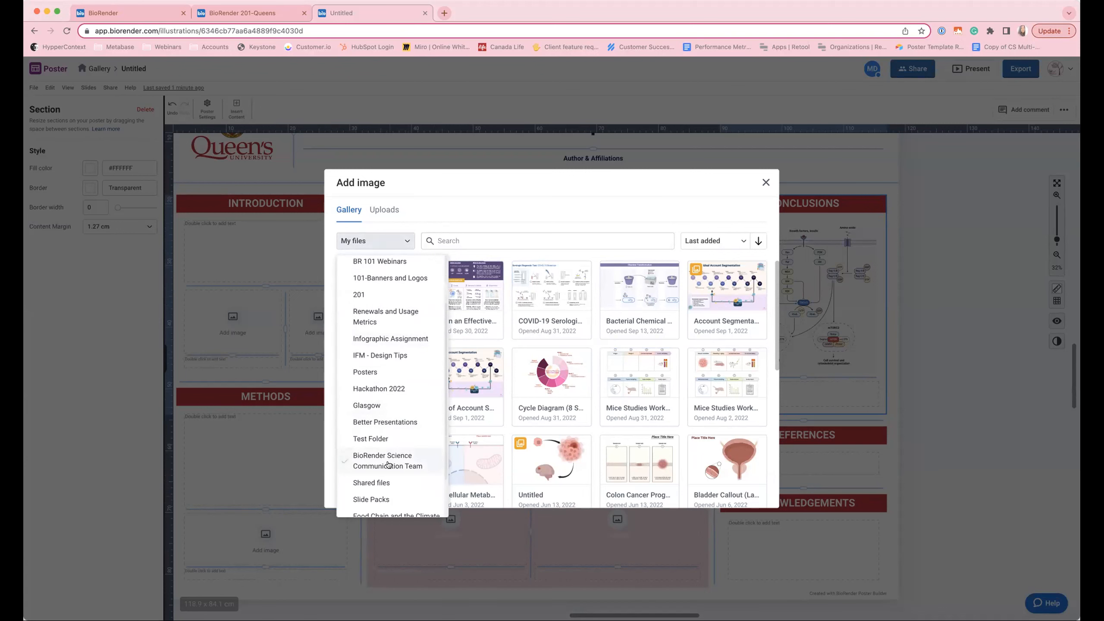
left_click(359, 464)
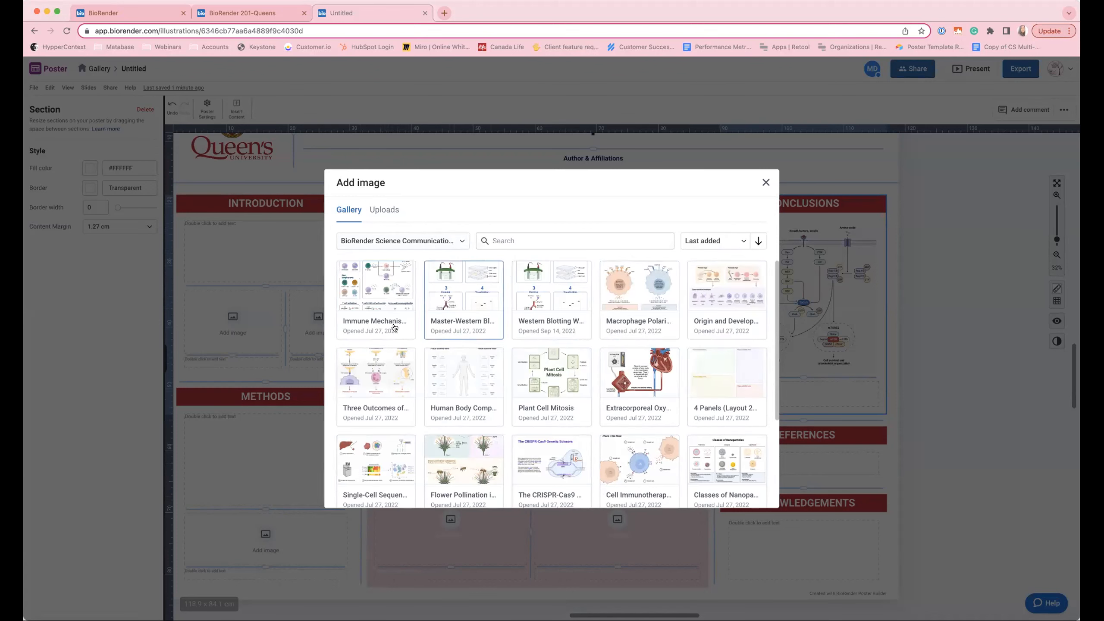
left_click(388, 313)
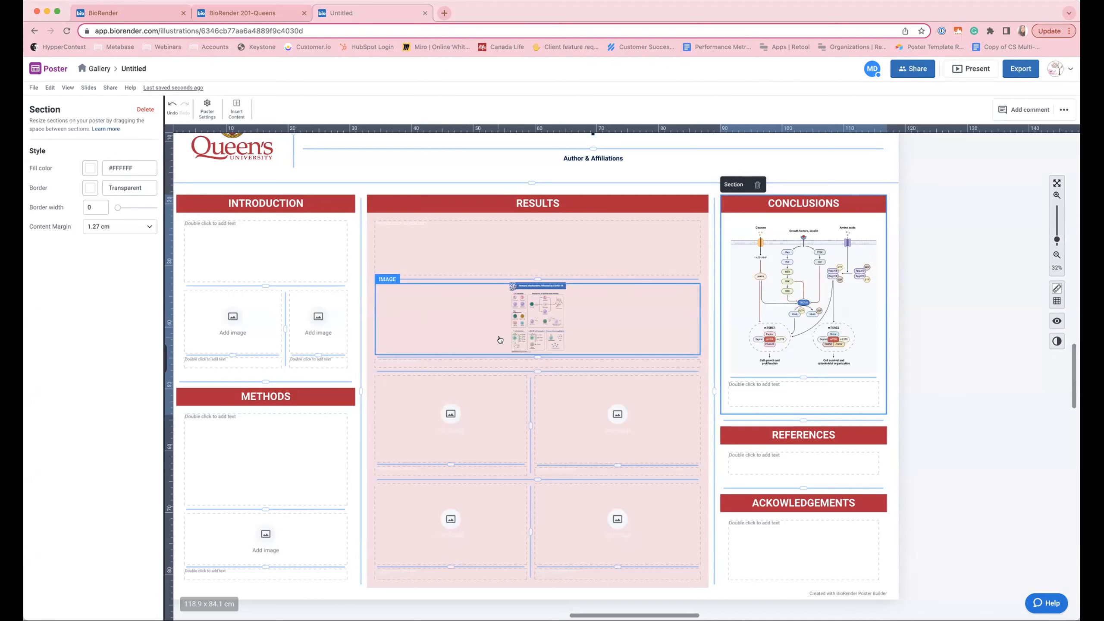
Step: Enlarge the Immune Mechanisms figure downward in the Results section and widen the Introduction and Methods column
left_click_drag(536, 369, 532, 412)
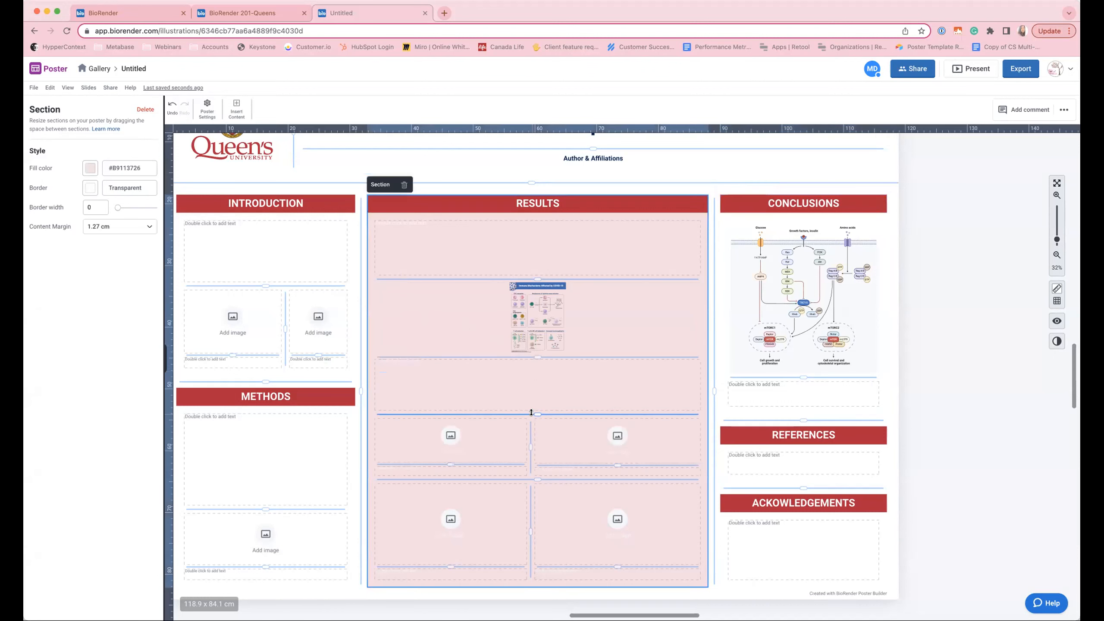
left_click_drag(536, 357, 534, 395)
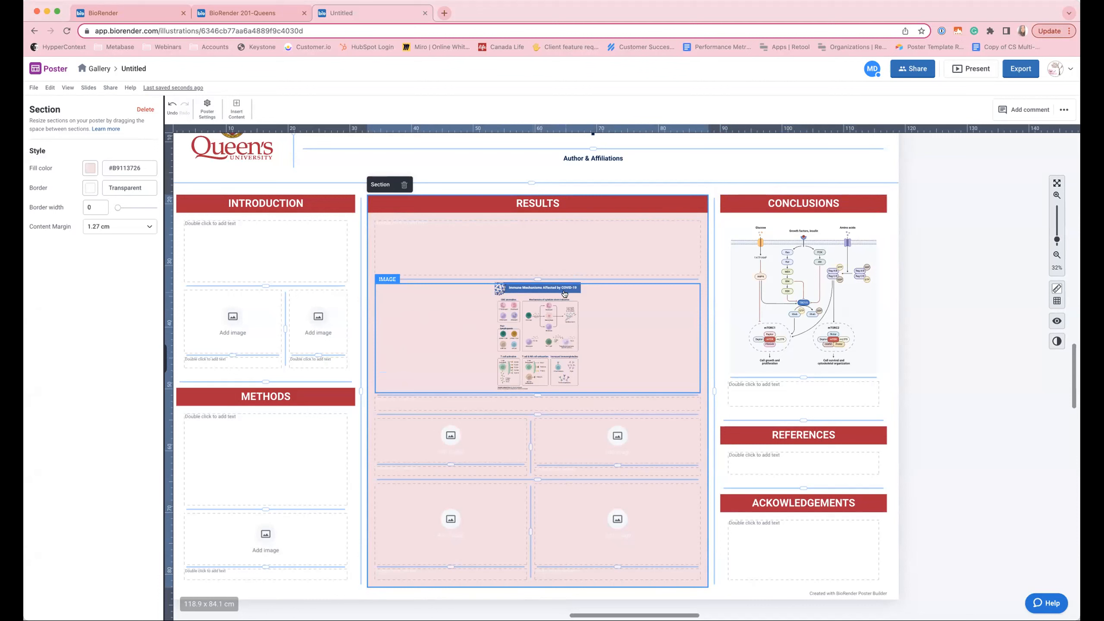
scroll(540, 260, "down", 2)
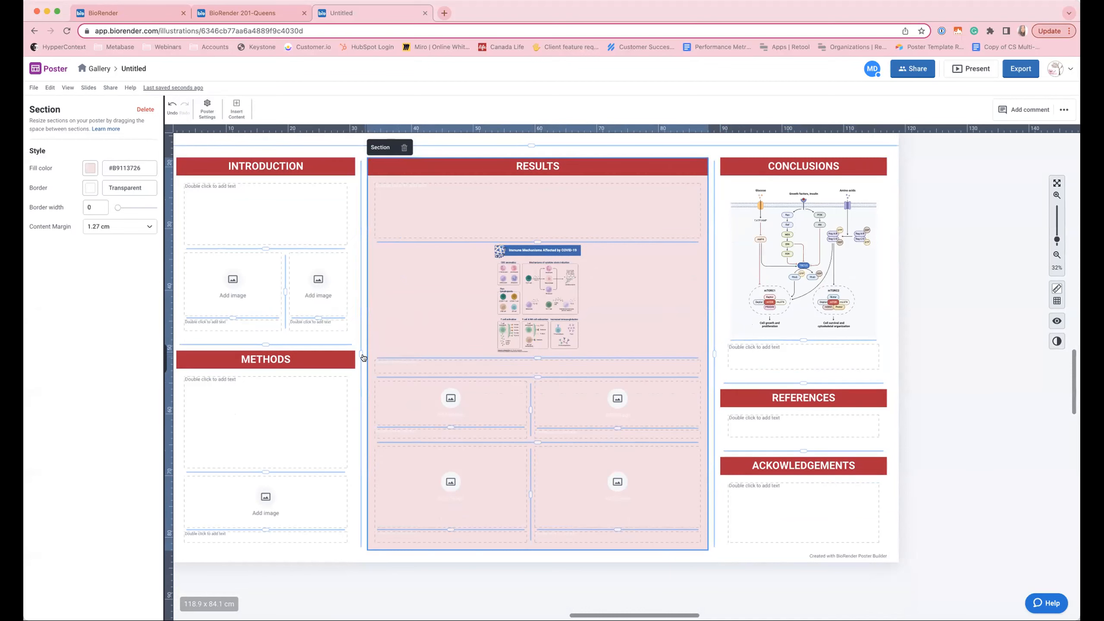
left_click_drag(363, 353, 400, 349)
Step: Set the height of the Introduction section's header to 7
scroll(626, 377, "up", 5)
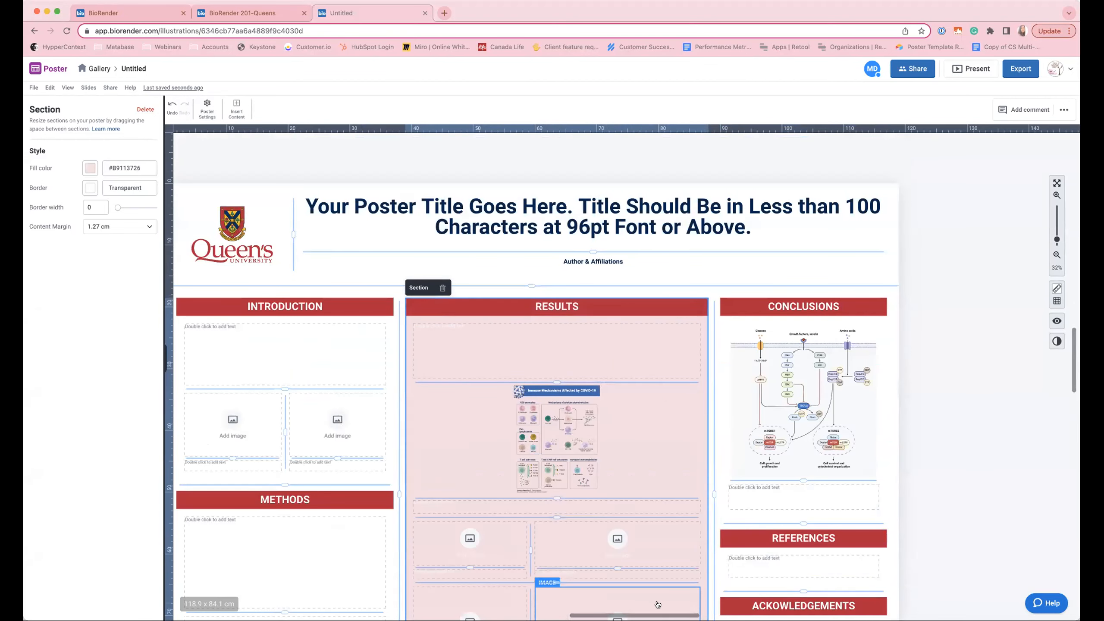
scroll(769, 415, "left", 5)
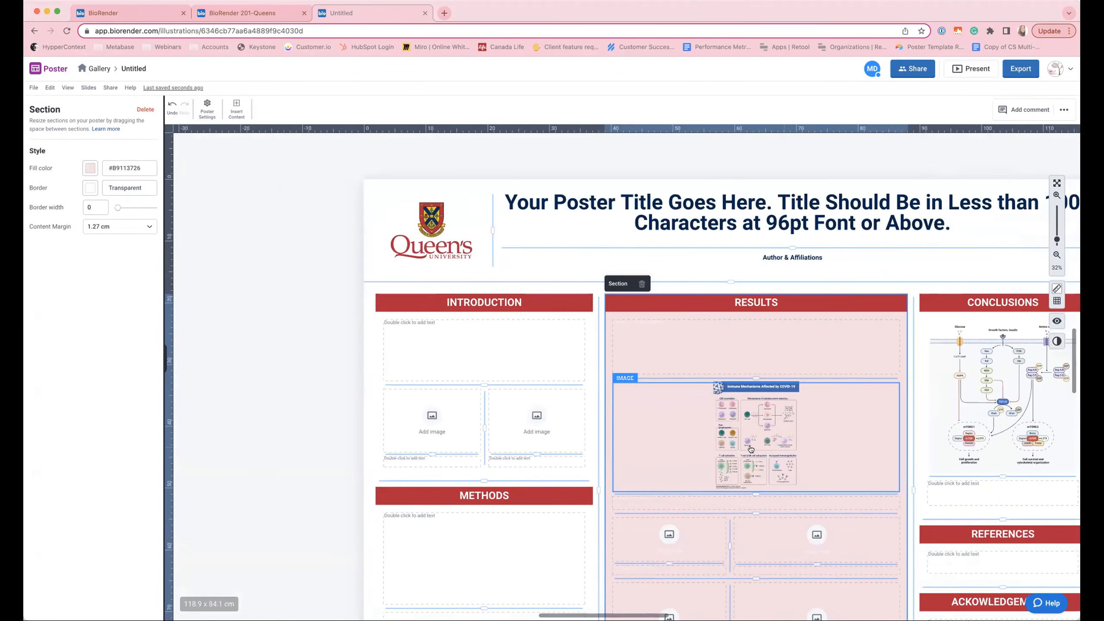
scroll(770, 416, "down", 5)
scroll(771, 415, "up", 5)
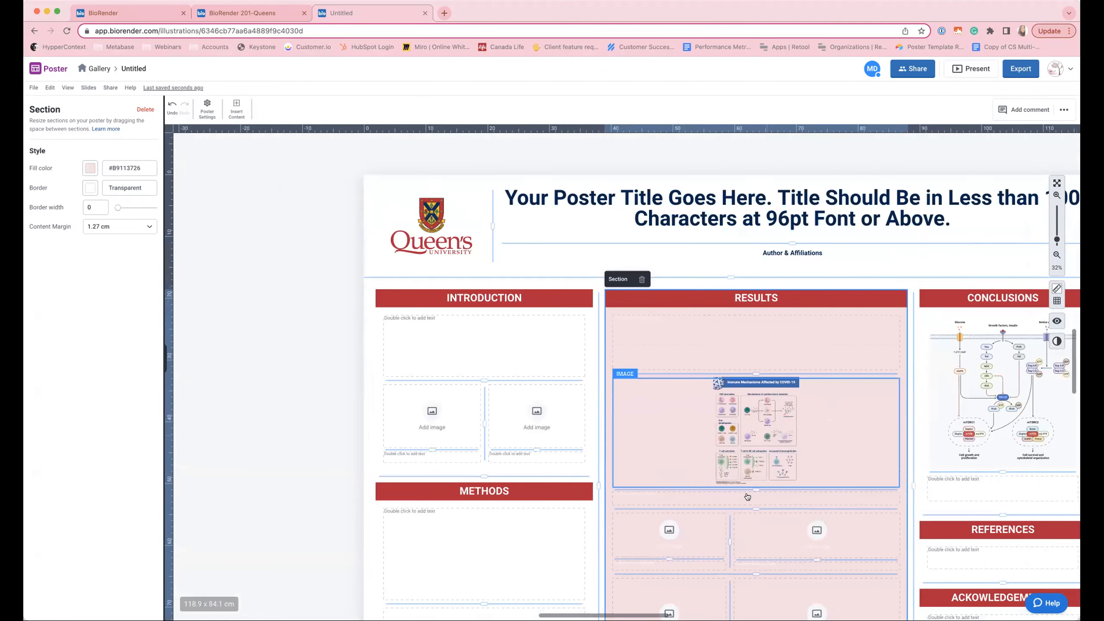
scroll(710, 256, "right", 3)
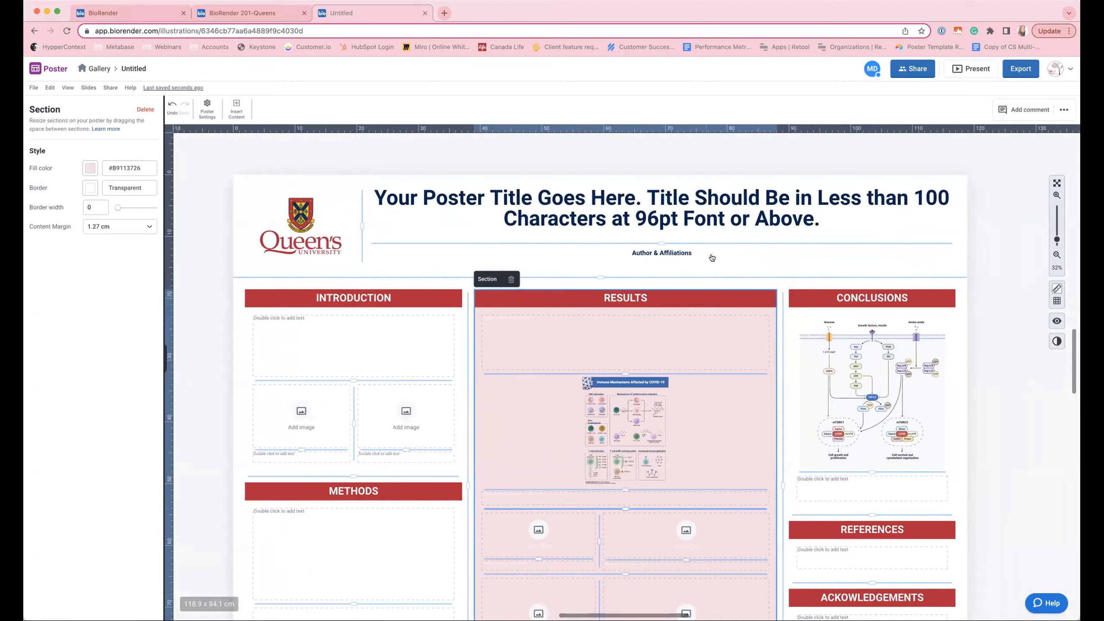
left_click(362, 299)
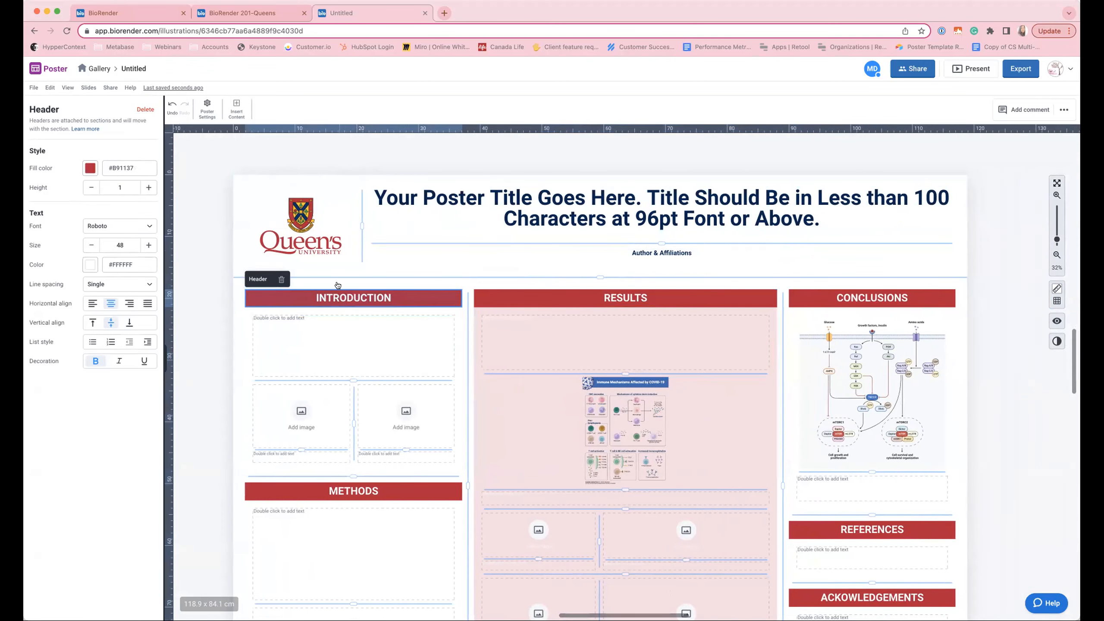
left_click(148, 187)
left_click(149, 187)
left_click(149, 188)
left_click(148, 187)
left_click(148, 187)
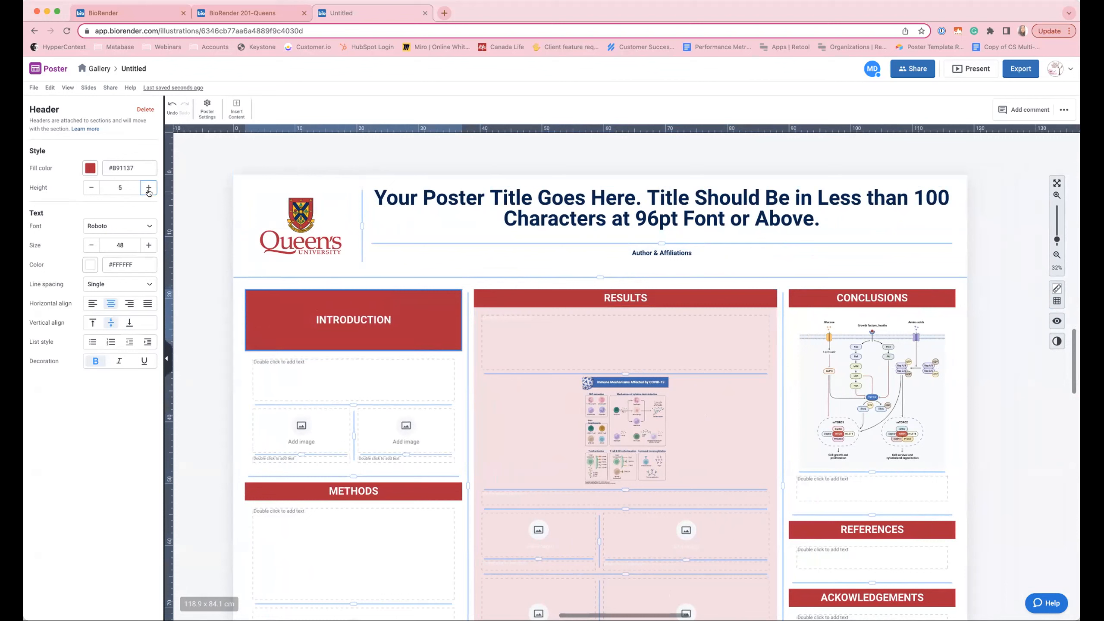
left_click(87, 188)
left_click(91, 189)
left_click(149, 188)
left_click(148, 188)
left_click(148, 188)
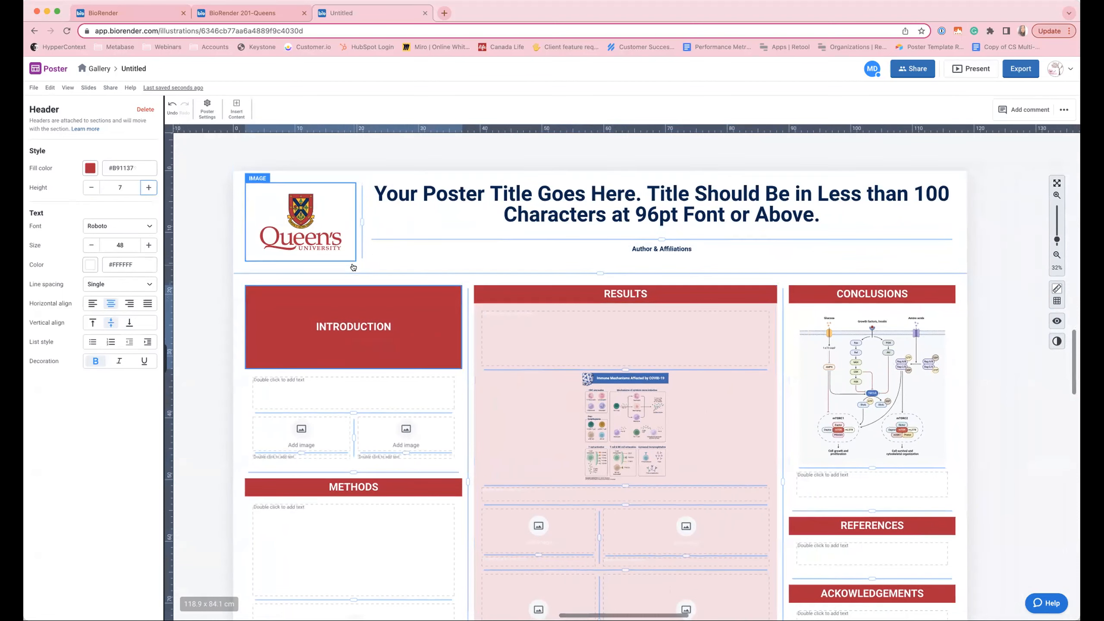
Step: Shift the divider between the Queen's logo and the poster title slightly toward the title to widen the logo area
scroll(353, 266, "down", 2)
scroll(545, 358, "down", 5)
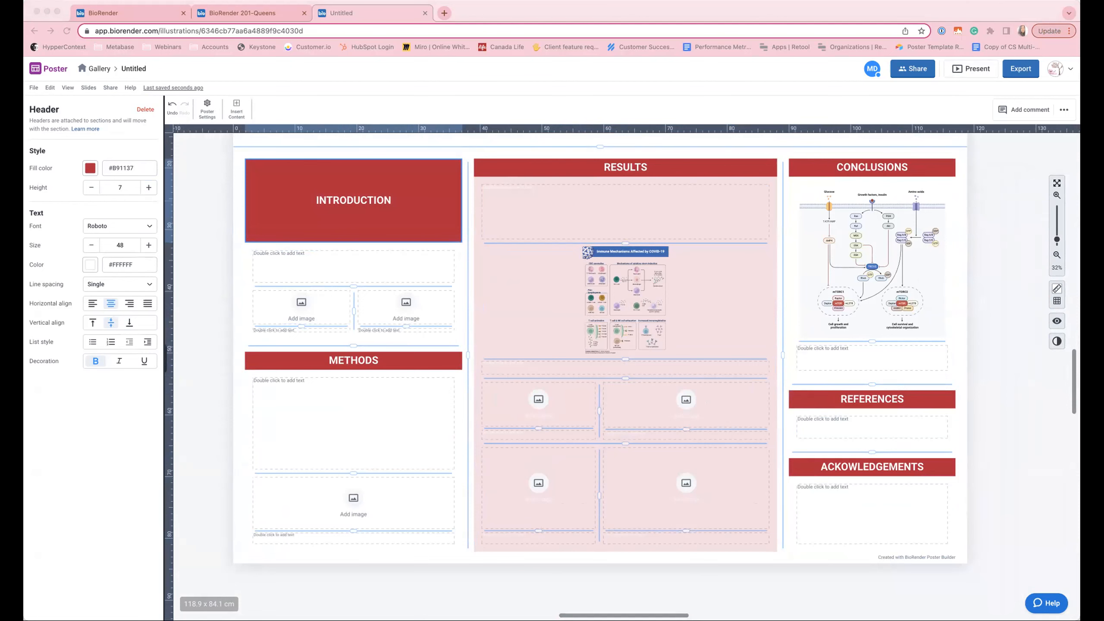
scroll(480, 496, "down", 6)
scroll(504, 429, "up", 7)
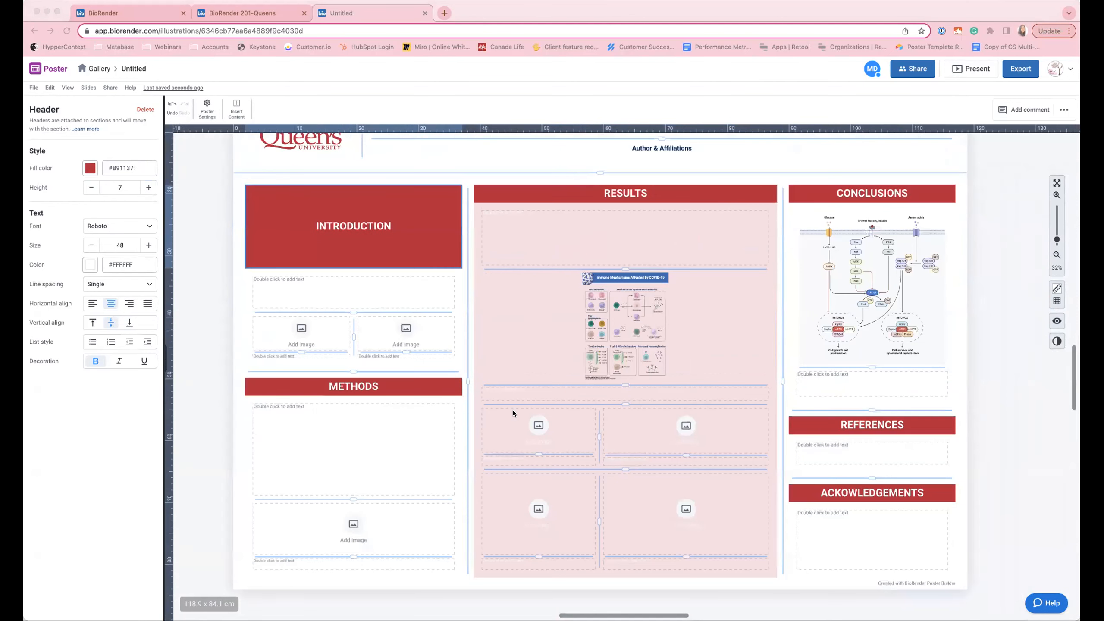
scroll(511, 413, "up", 2)
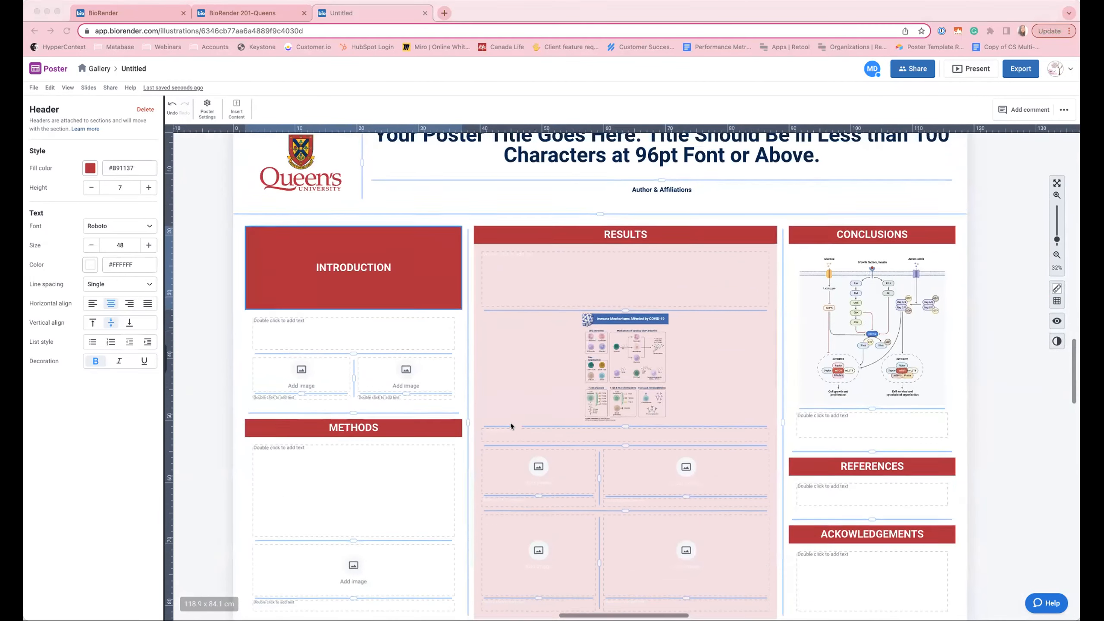
scroll(511, 425, "up", 2)
mouse_move(363, 193)
left_mouse_down()
mouse_move(404, 194)
mouse_move(368, 195)
left_mouse_up()
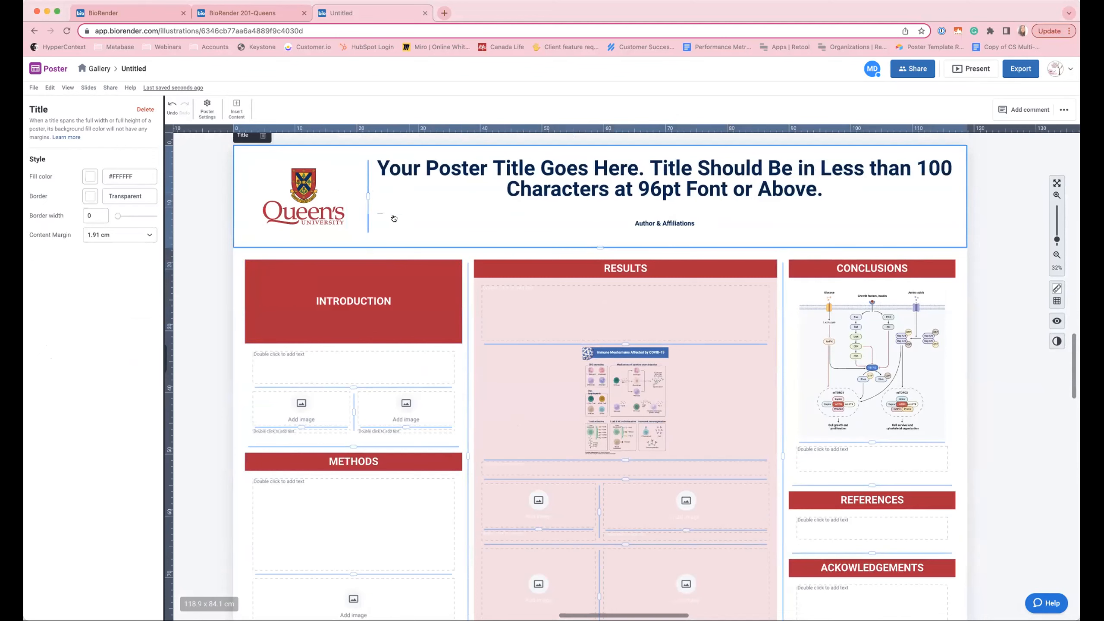
Step: Switch to the BioRender 201-Queens presentation and view the portrait poster template on slide 5 at a larger zoom
left_click(233, 16)
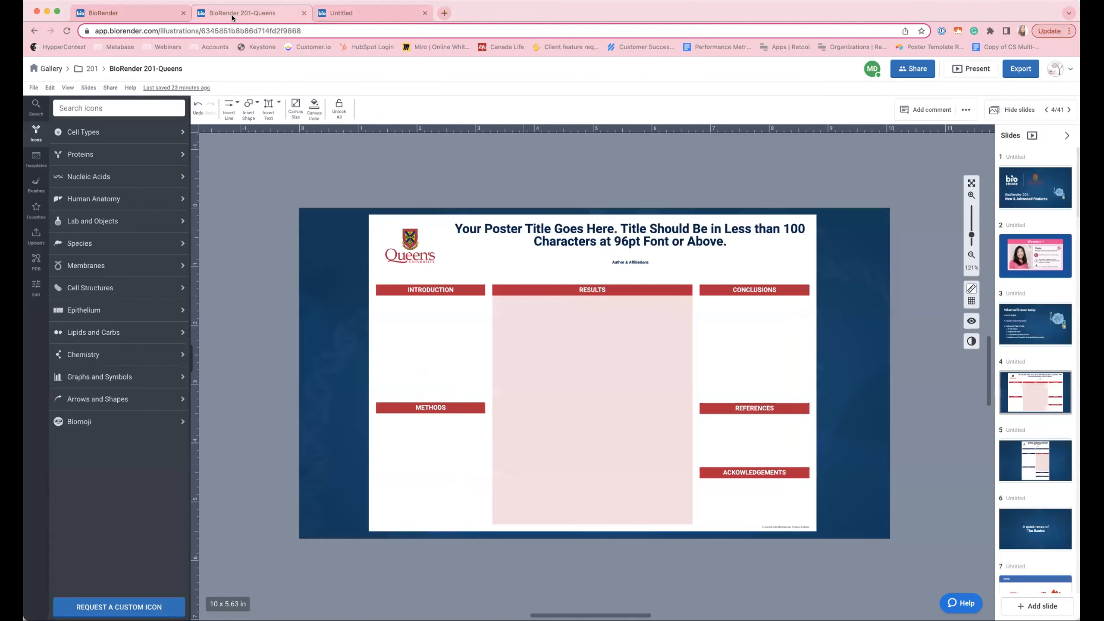
left_click(1060, 469)
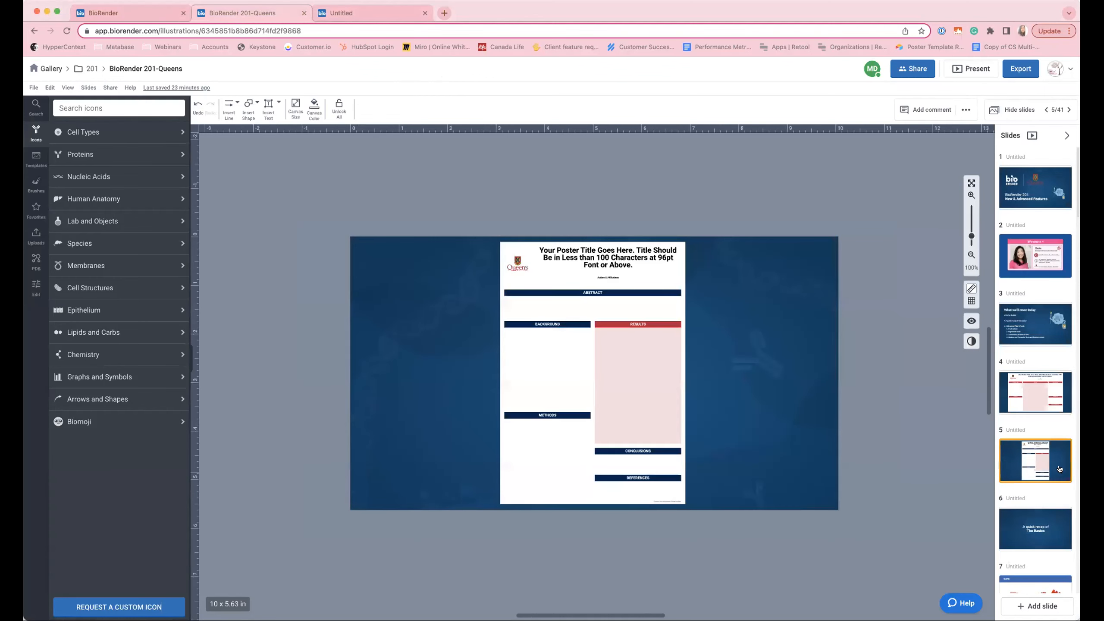
left_click(970, 196)
left_click(970, 196)
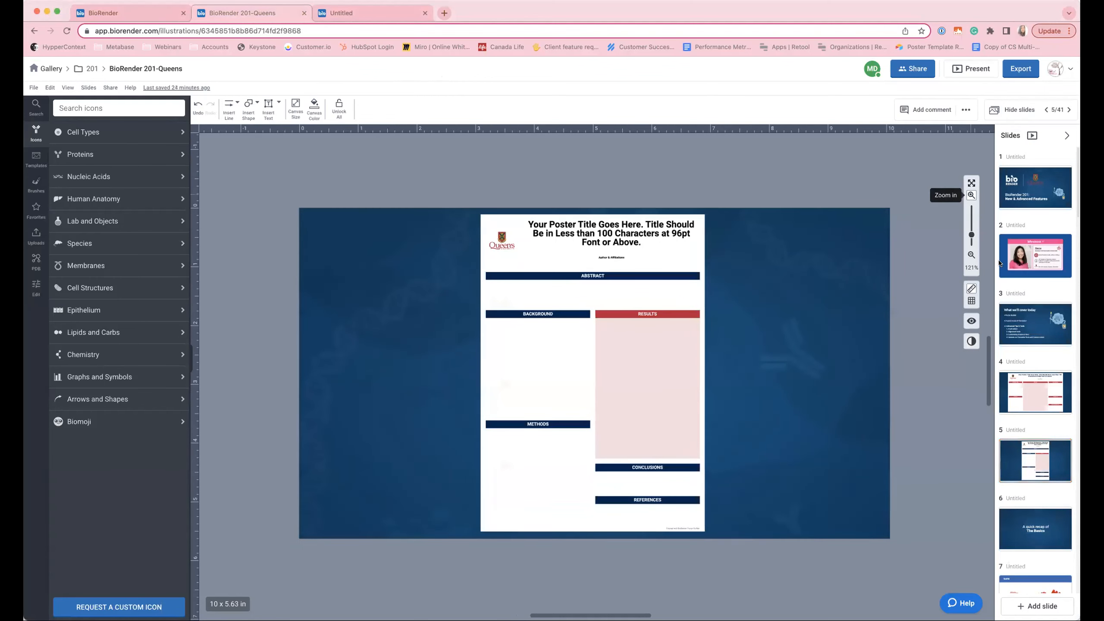
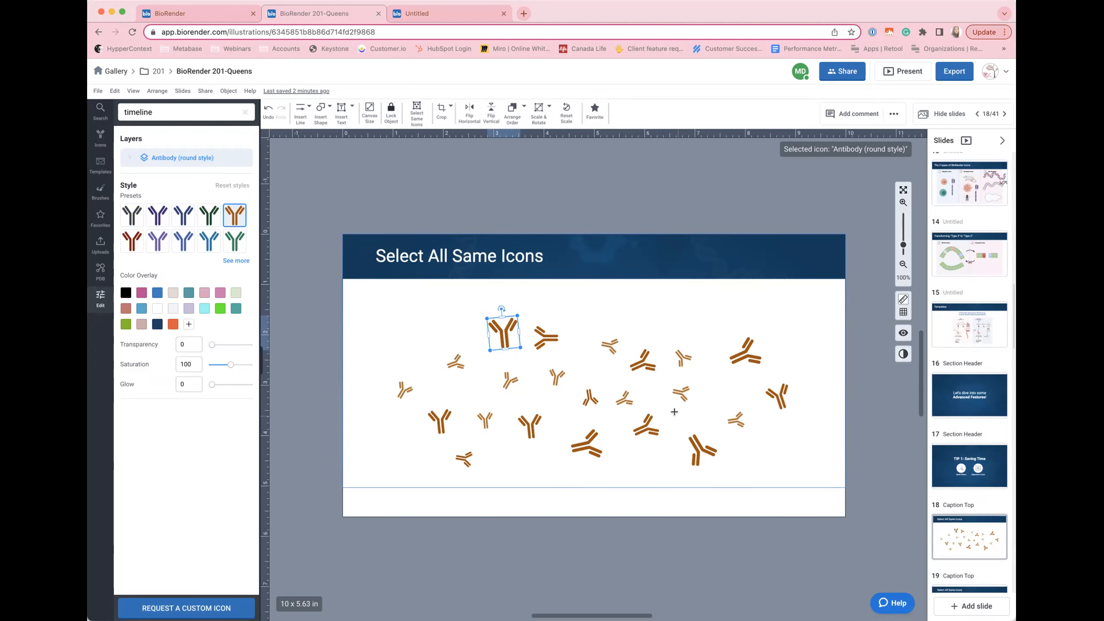
Step: Select all matching antibody icons on the Select All Same Icons slide and apply the blue style preset in the second row
left_click(903, 203)
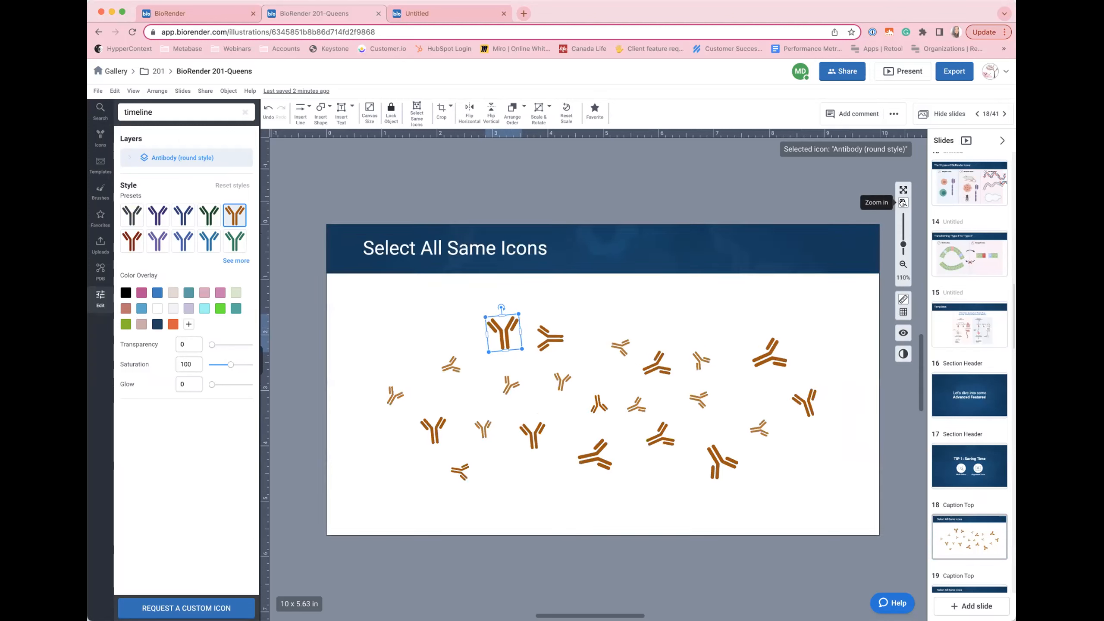
left_click(903, 203)
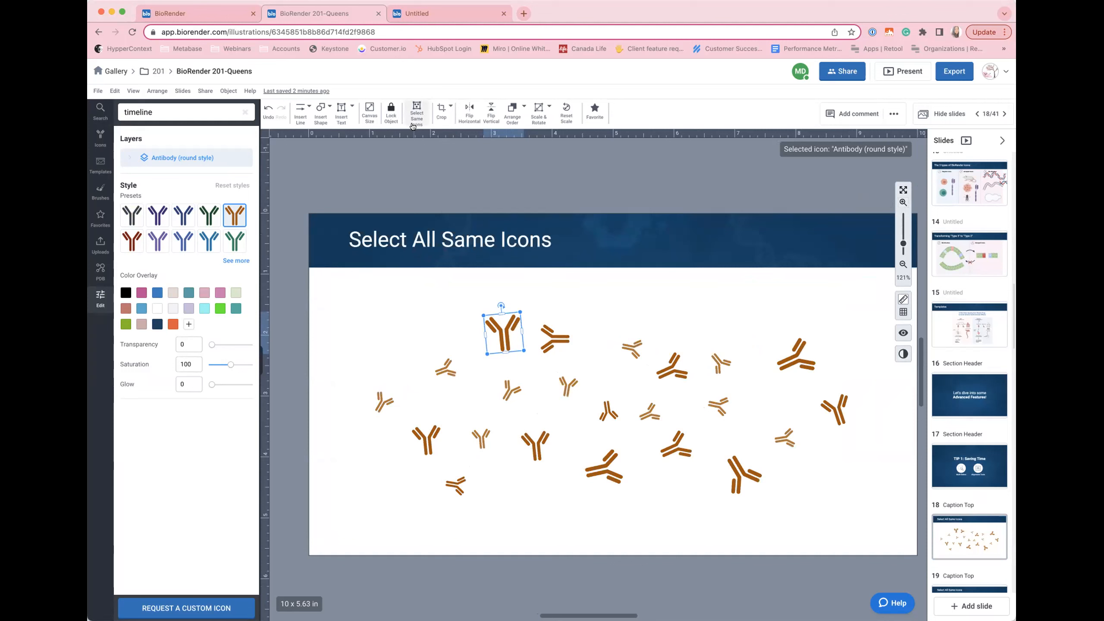
left_click(412, 124)
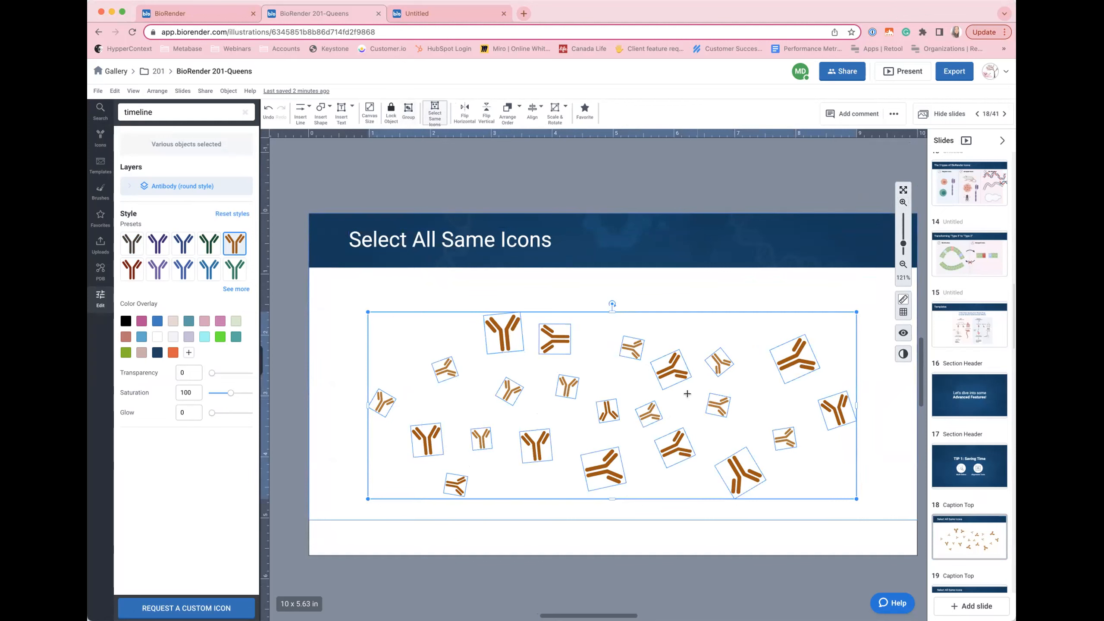
left_click(179, 245)
left_click(184, 262)
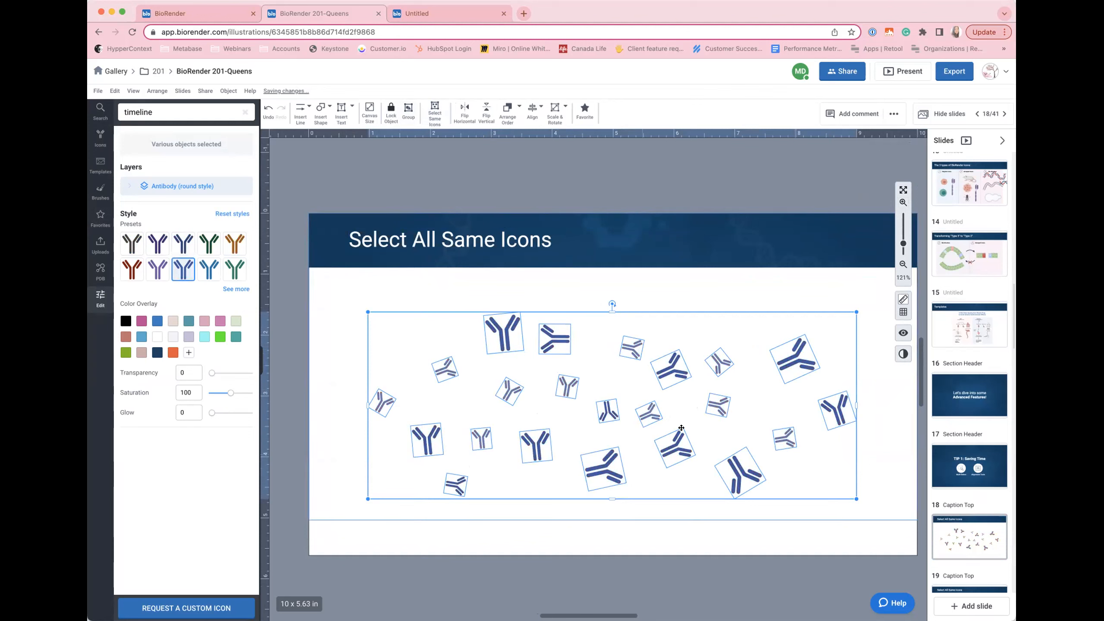
Step: Select all matching antibody icons on the Select All Same Icons slide and align them by their vertical middles into one horizontal row
left_click(780, 585)
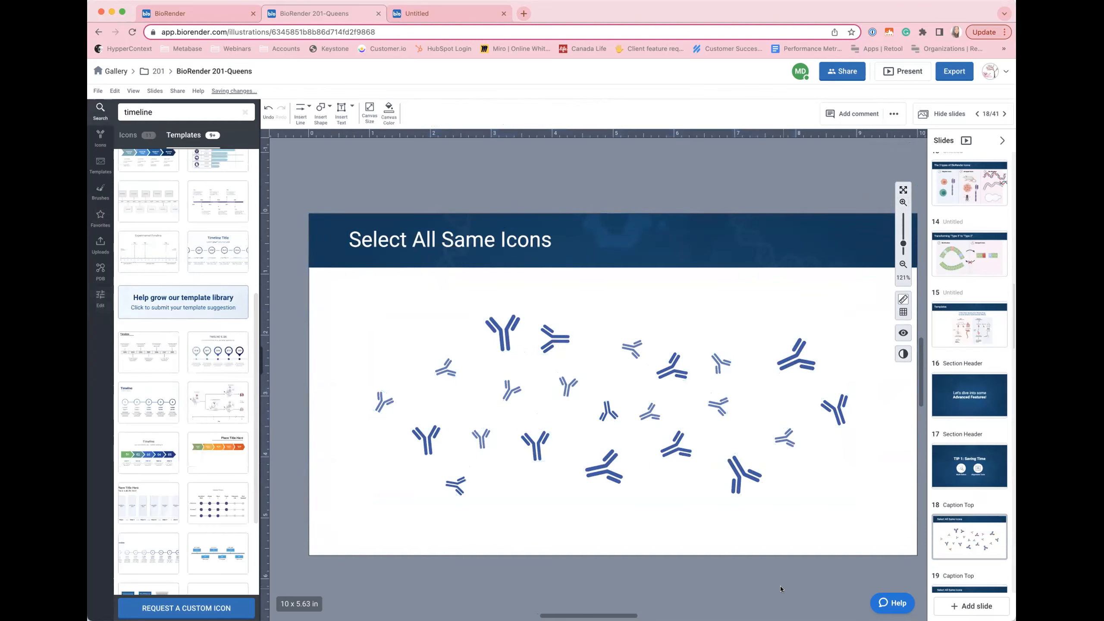
left_click(495, 326)
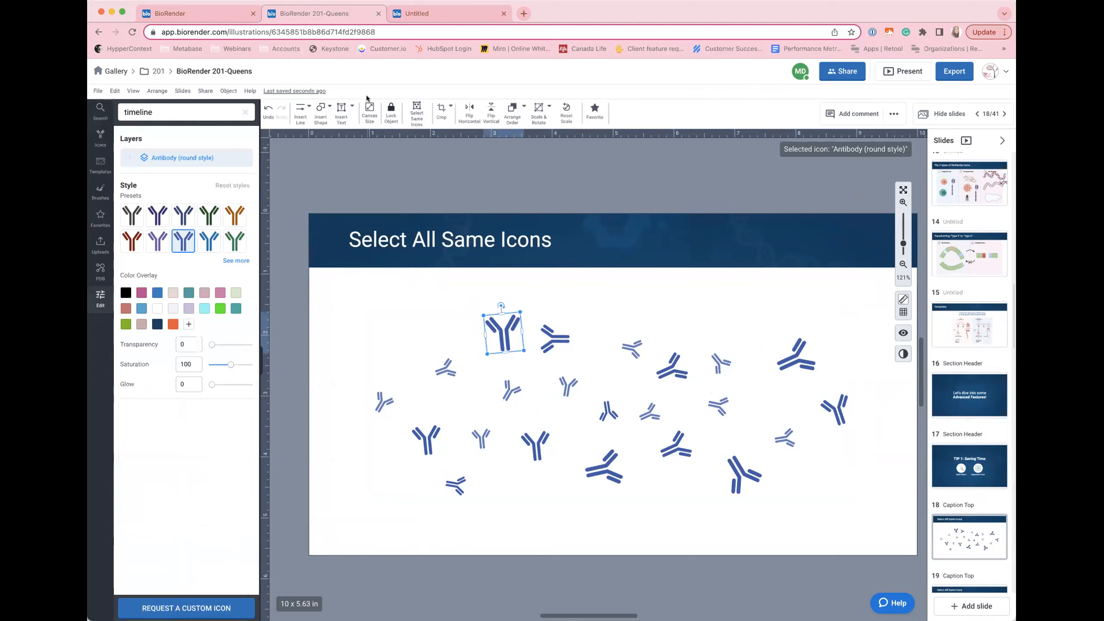
left_click(417, 114)
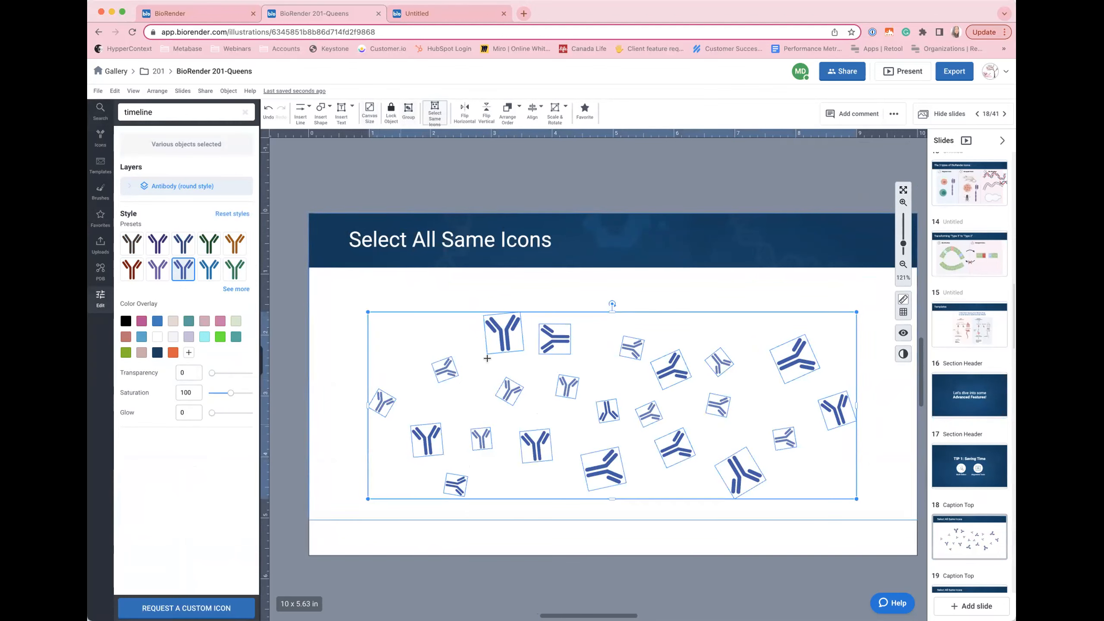
left_click(538, 109)
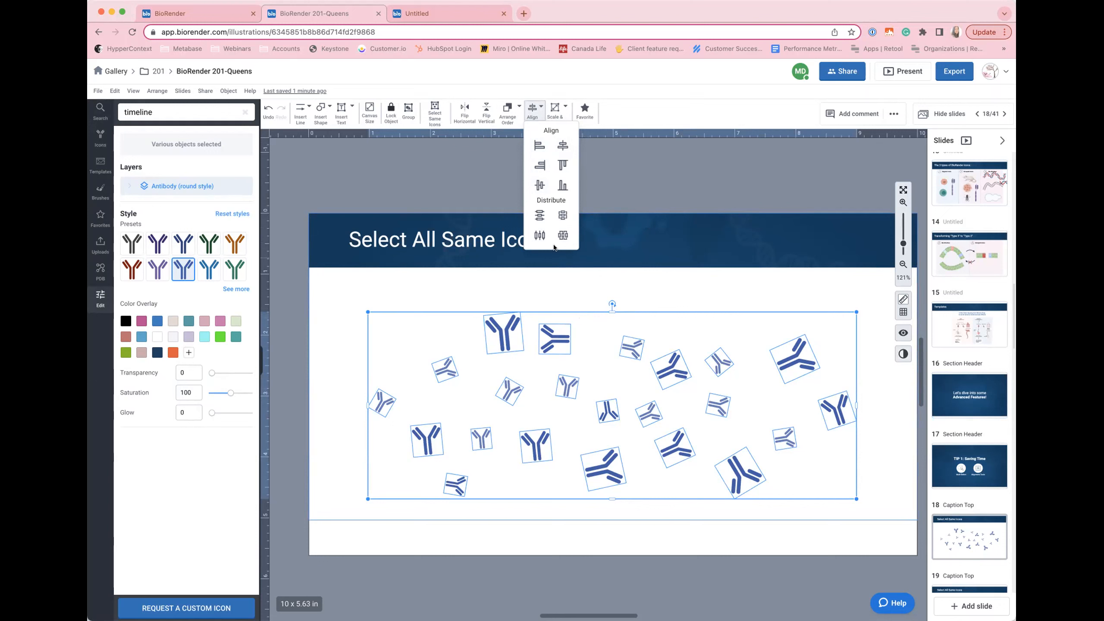
left_click(540, 187)
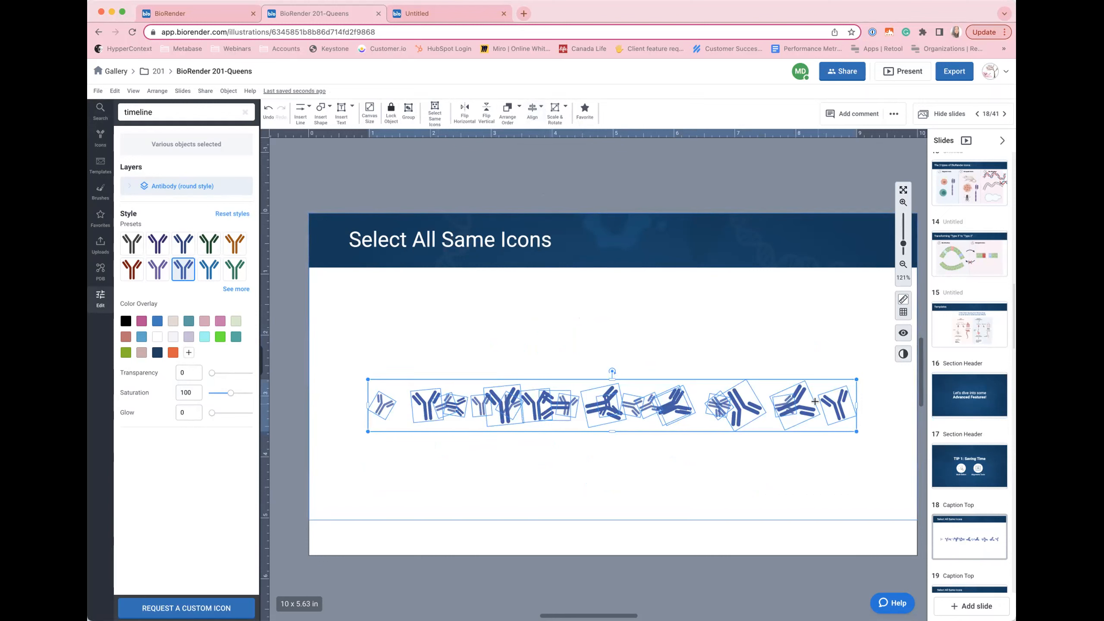
scroll(814, 400, "down", 2)
left_click(746, 525)
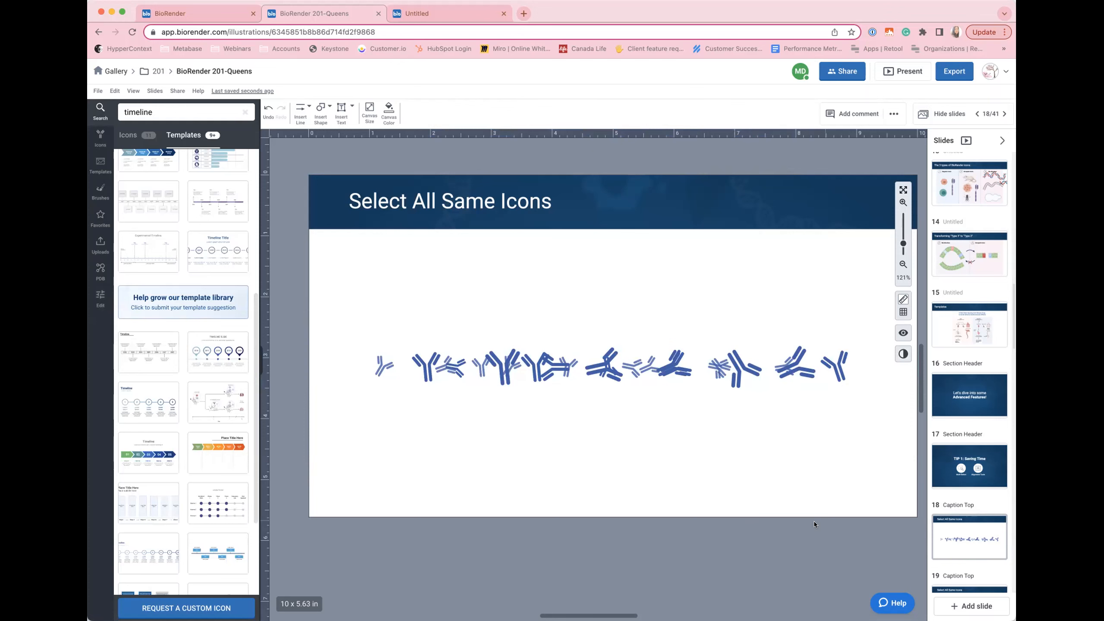
Step: Open the tumor microenvironment slide 19 and examine the notes below it on using colors in storytelling, including the good guys and bad guys examples
scroll(814, 500, "down", 10)
scroll(969, 456, "down", 3)
left_click(988, 501)
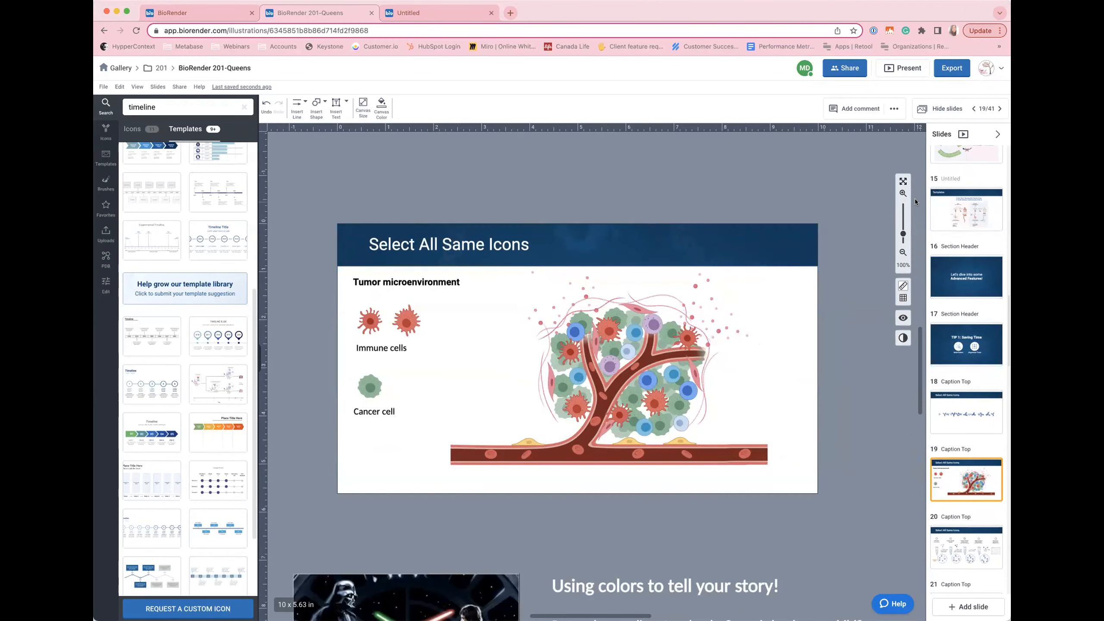
left_click(903, 193)
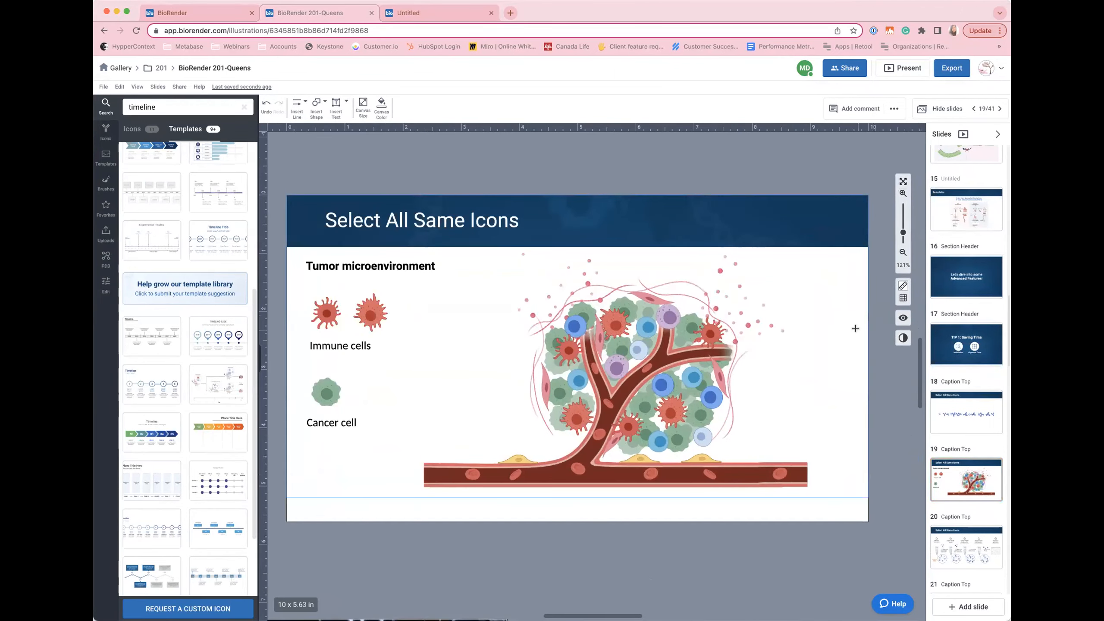
scroll(855, 328, "down", 2)
scroll(855, 327, "down", 5)
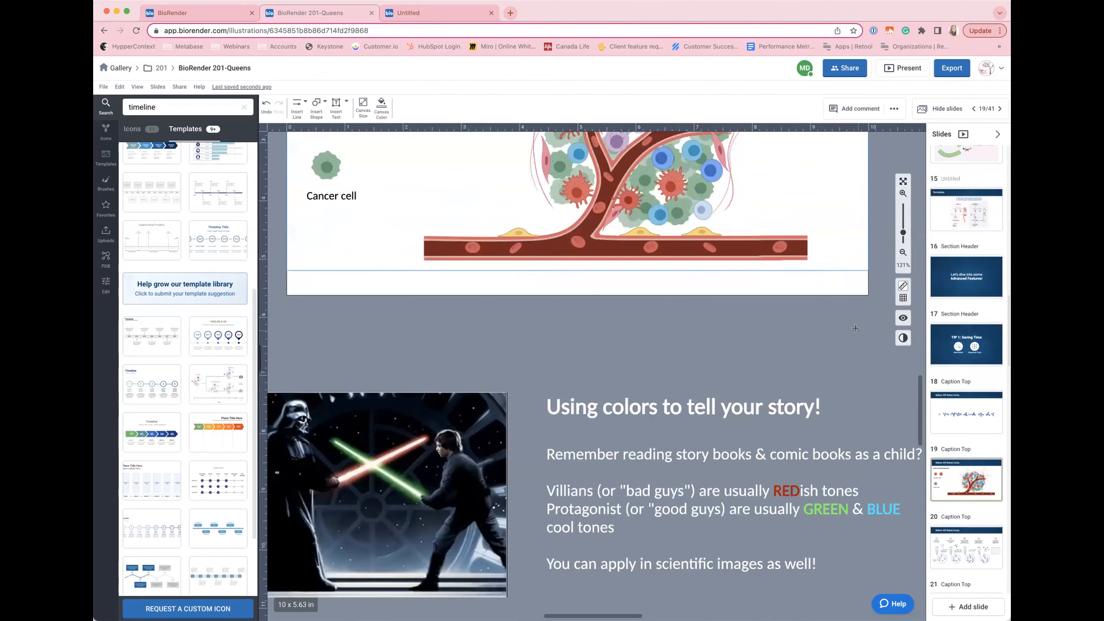
left_click(903, 252)
left_click(903, 252)
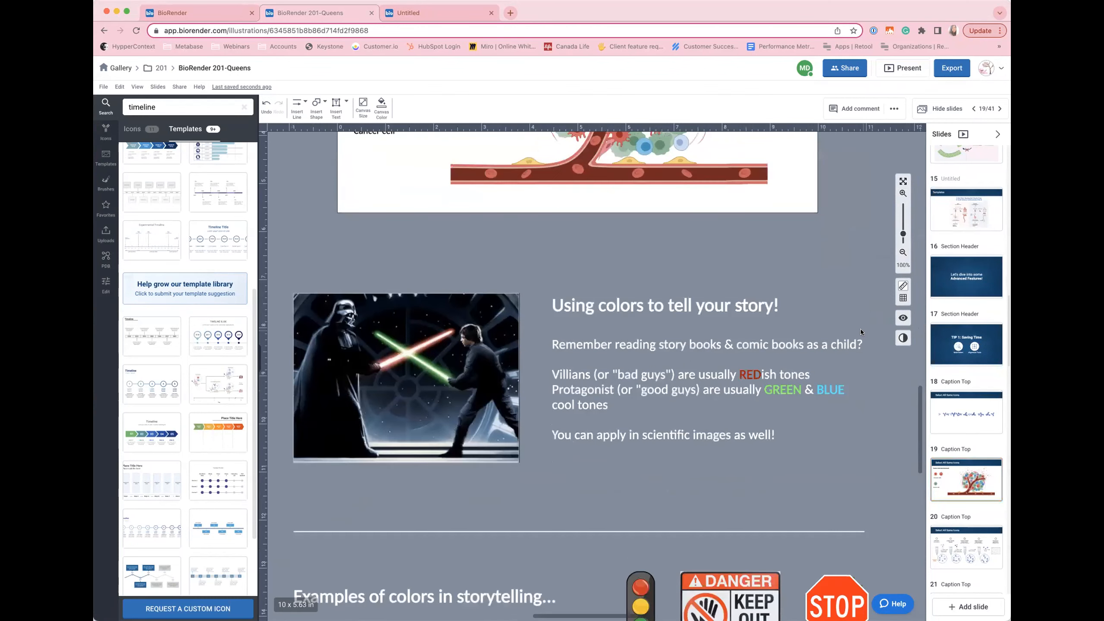
scroll(845, 345, "down", 1)
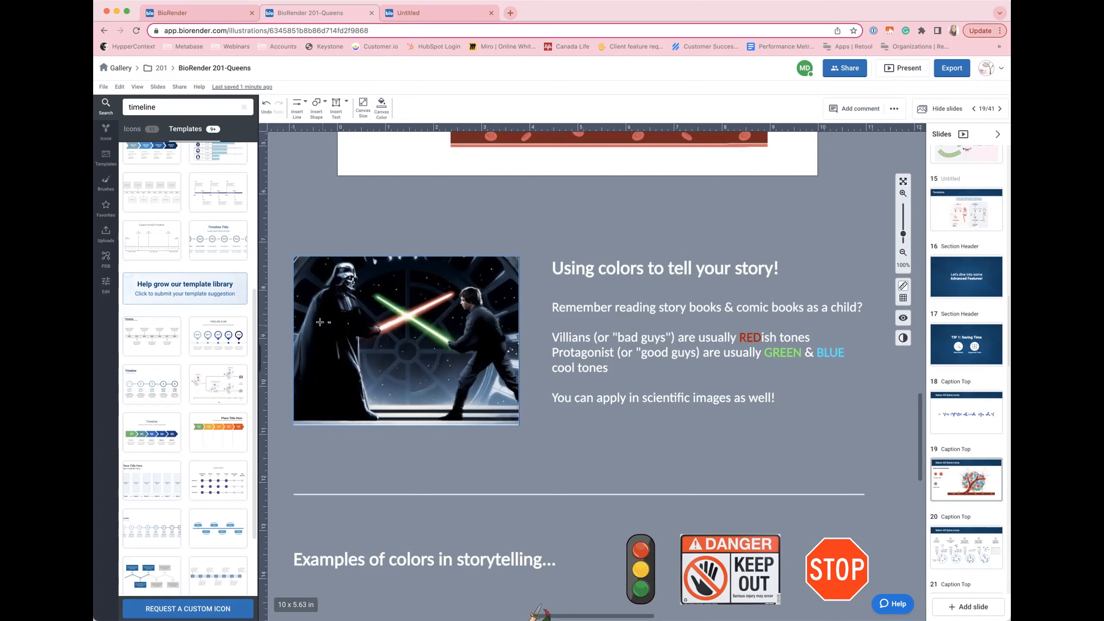
scroll(497, 382, "down", 1)
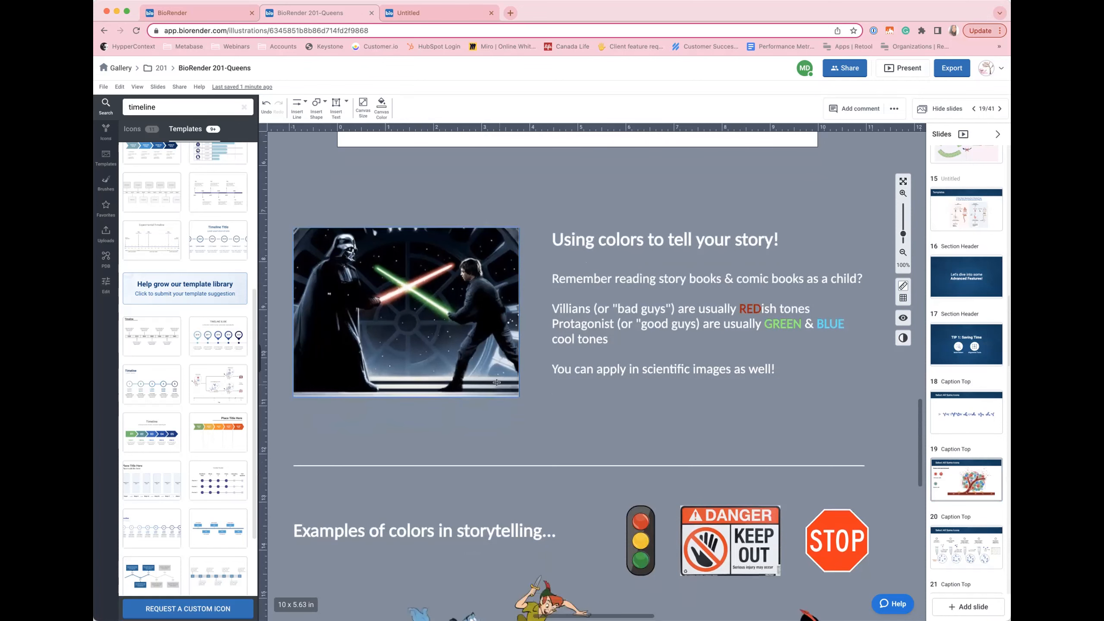
scroll(497, 382, "down", 5)
scroll(496, 382, "down", 3)
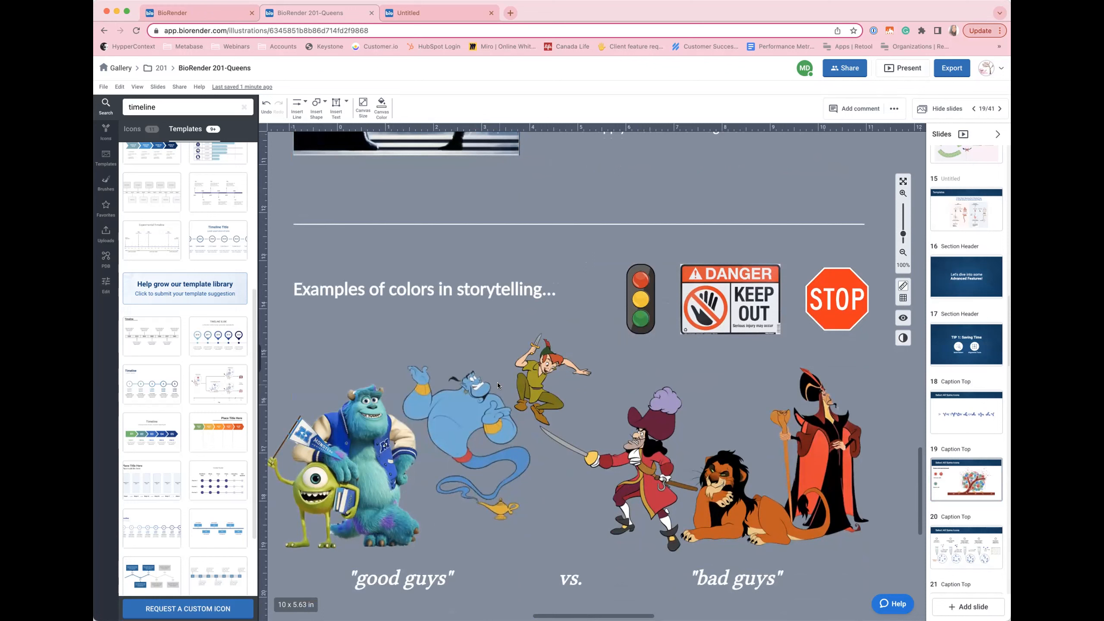
scroll(512, 359, "down", 1)
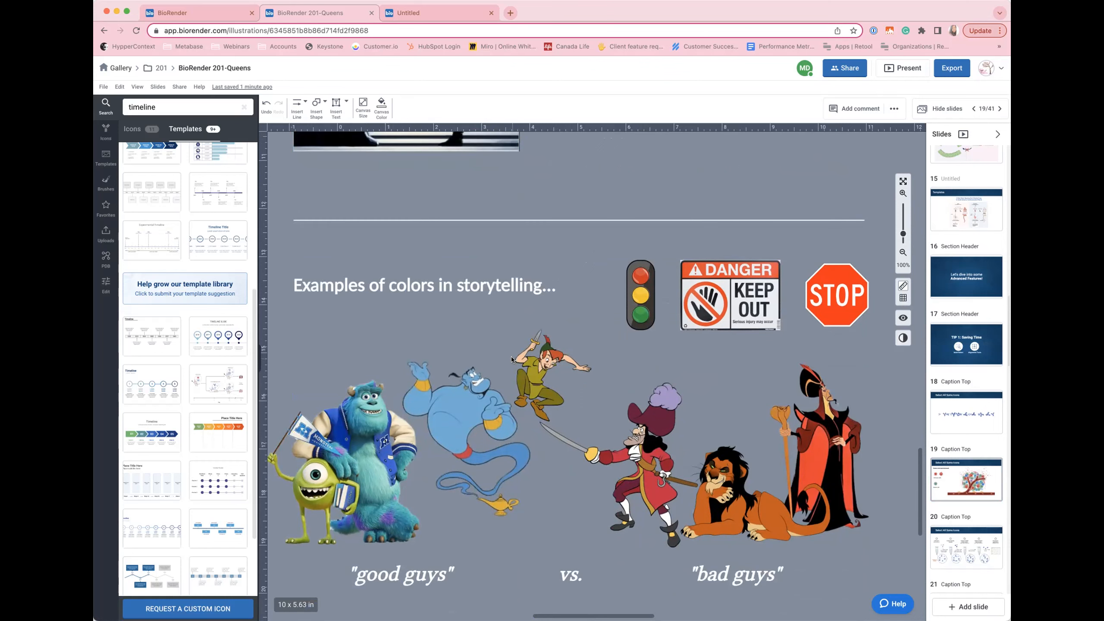
scroll(506, 356, "down", 10)
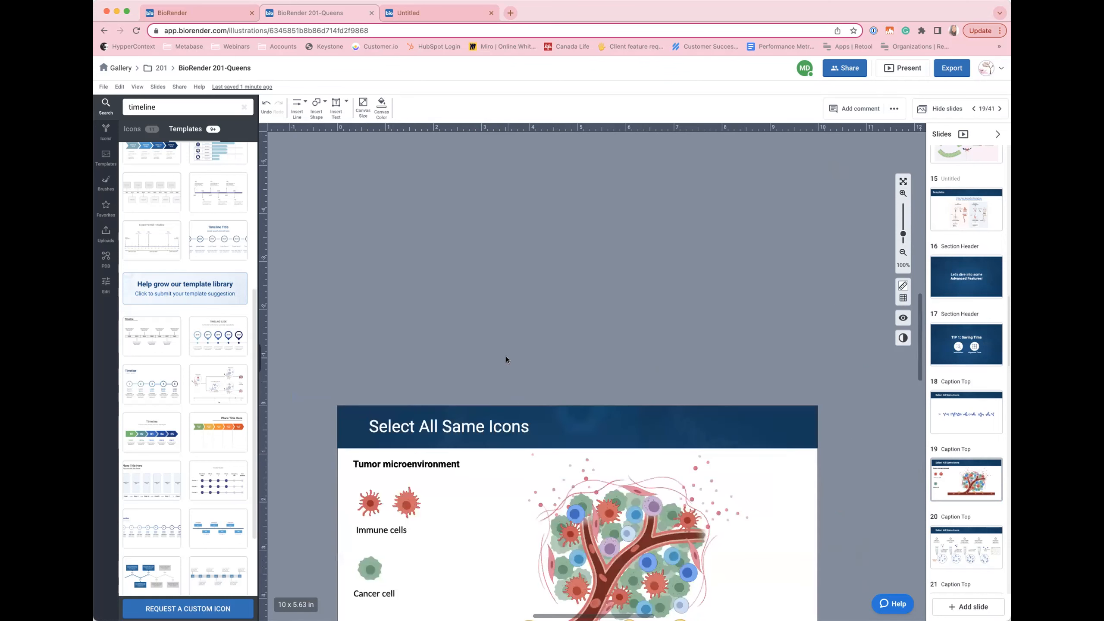
Step: Select all matching cancer cell icons on the tumor microenvironment slide and apply the dark red preset at the end of the expanded presets' fourth row
left_click(902, 193)
scroll(775, 406, "down", 5)
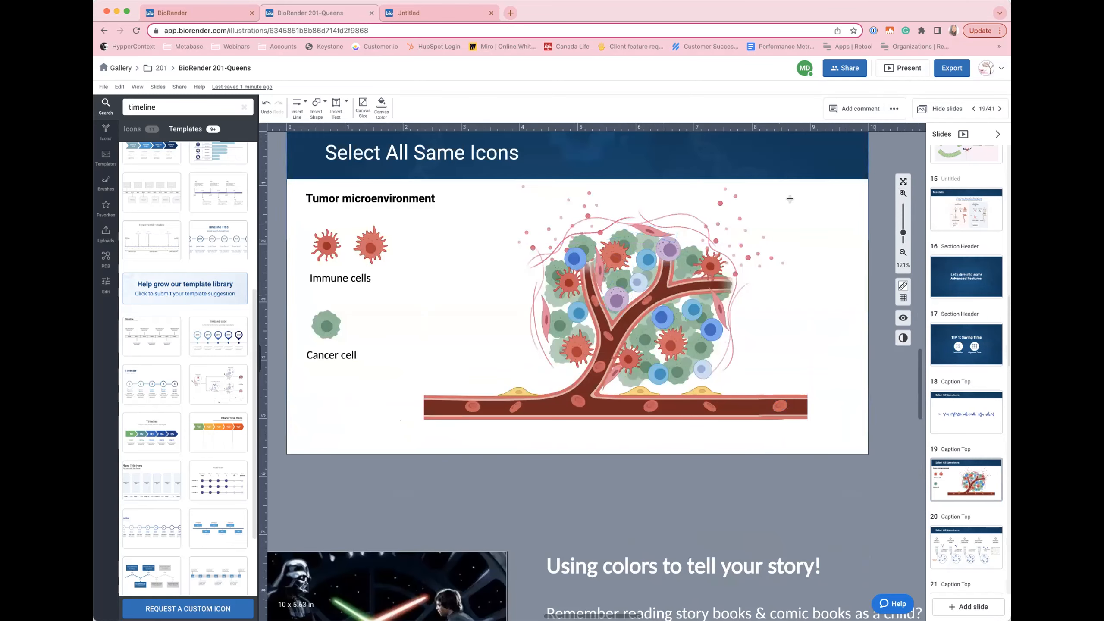
left_click(902, 193)
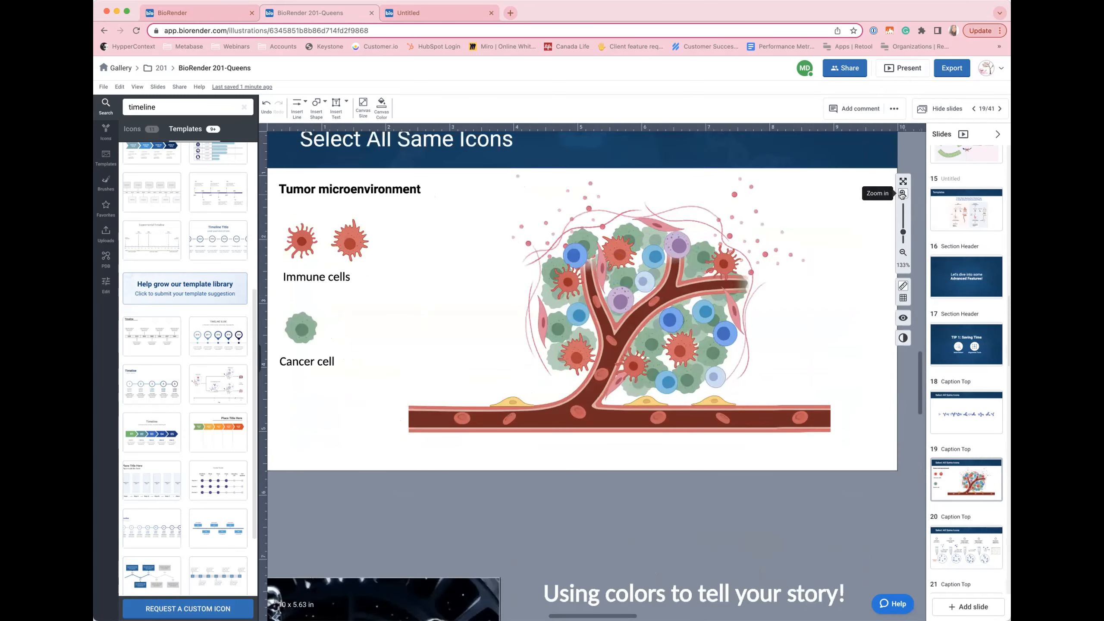
left_click(301, 329)
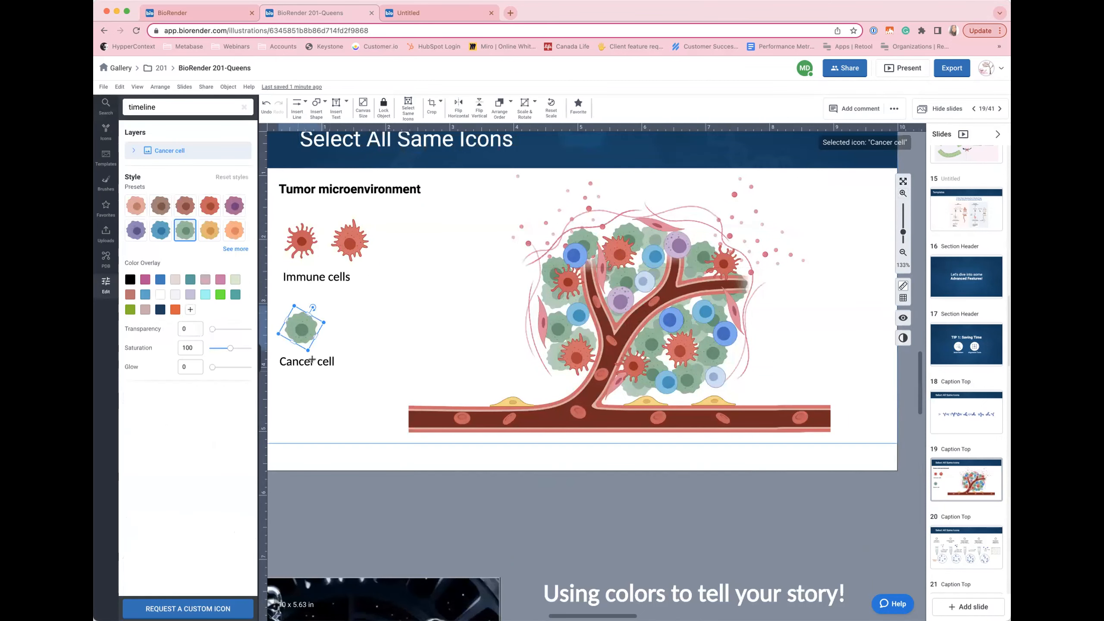
left_click(410, 116)
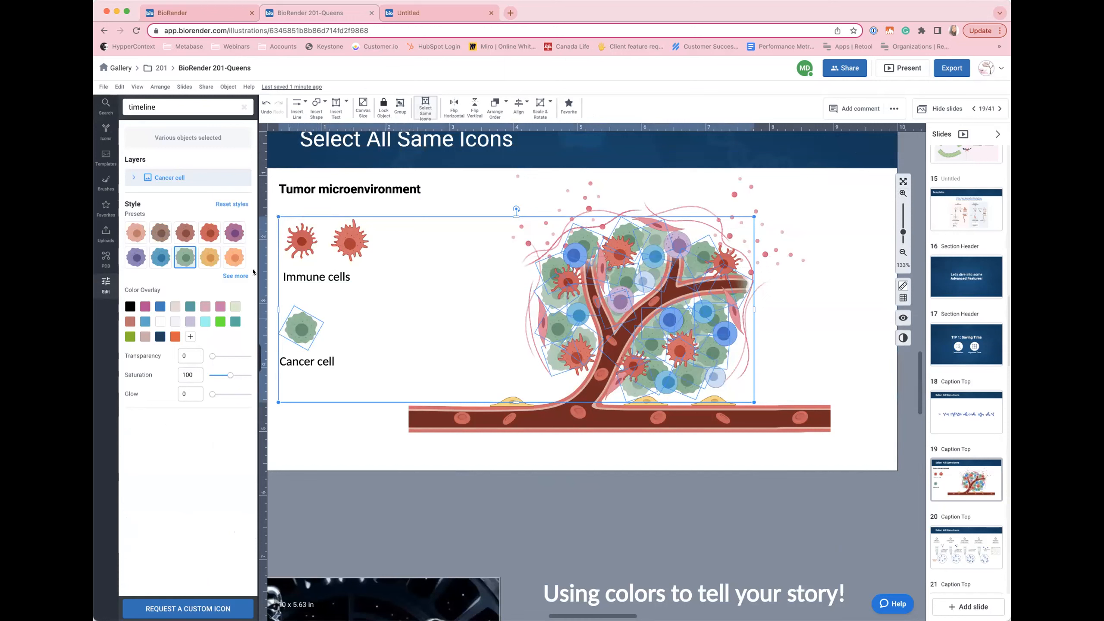
left_click(237, 276)
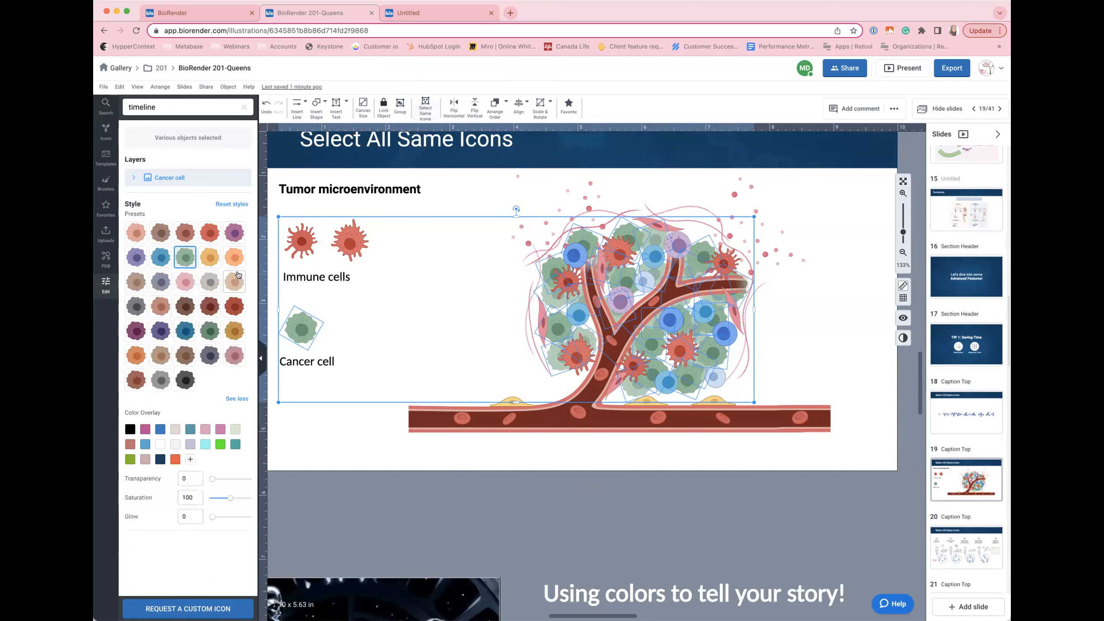
left_click(231, 309)
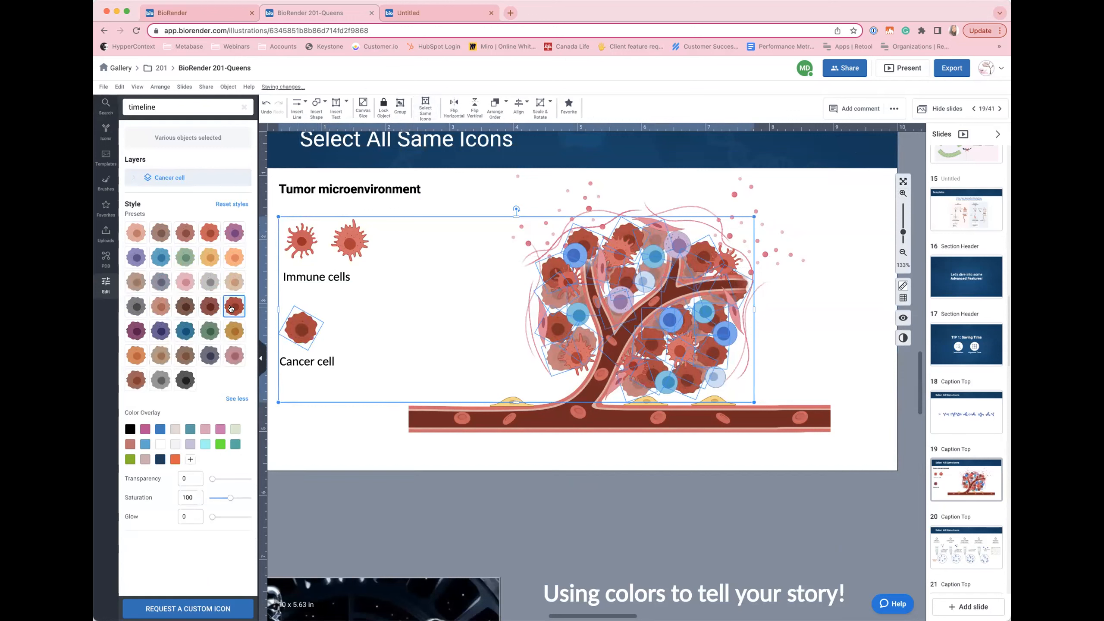
Step: Select all matching dendritic cell icons and apply the green style preset in the second row
left_click(295, 242)
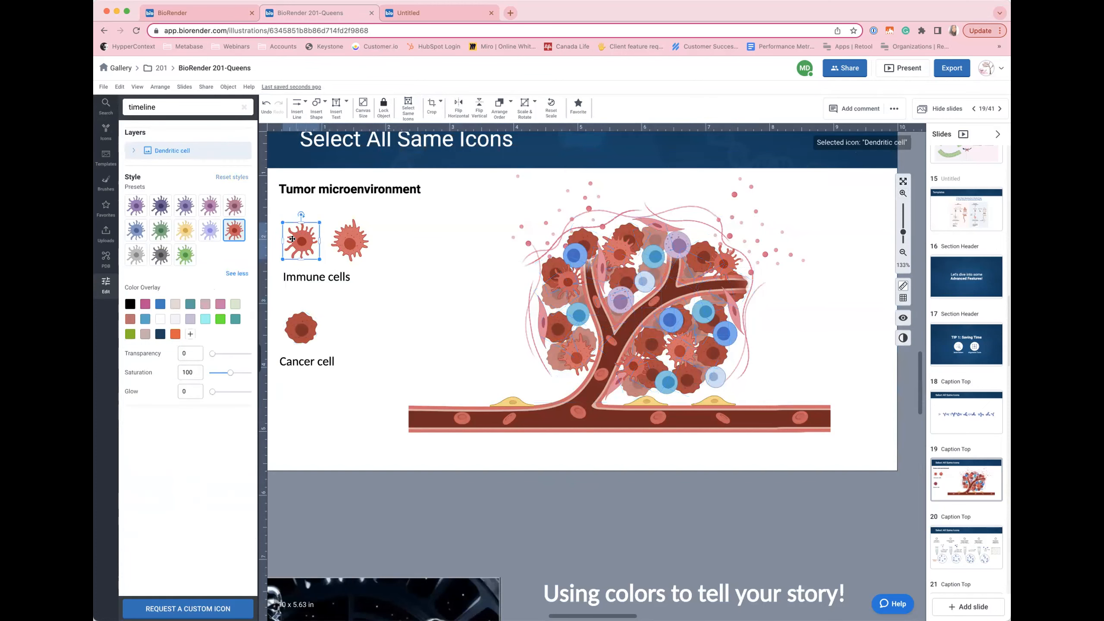
left_click(408, 111)
left_click(160, 258)
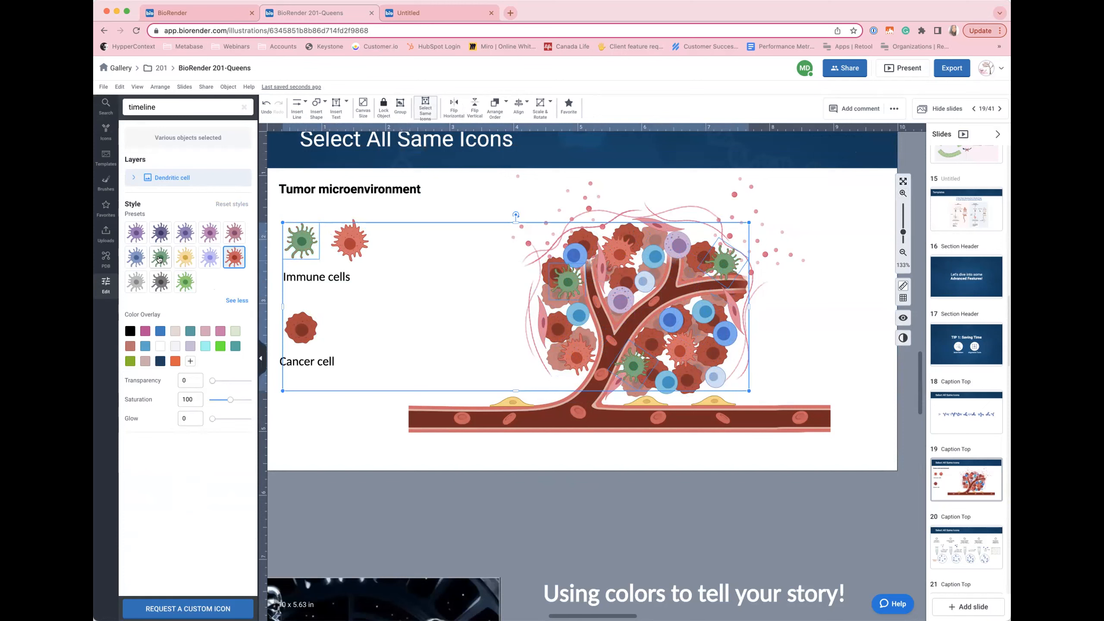
Step: Select all matching activated macrophage icons, apply the light blue style preset in the second row, and clear the selection
left_click(349, 239)
left_click(409, 103)
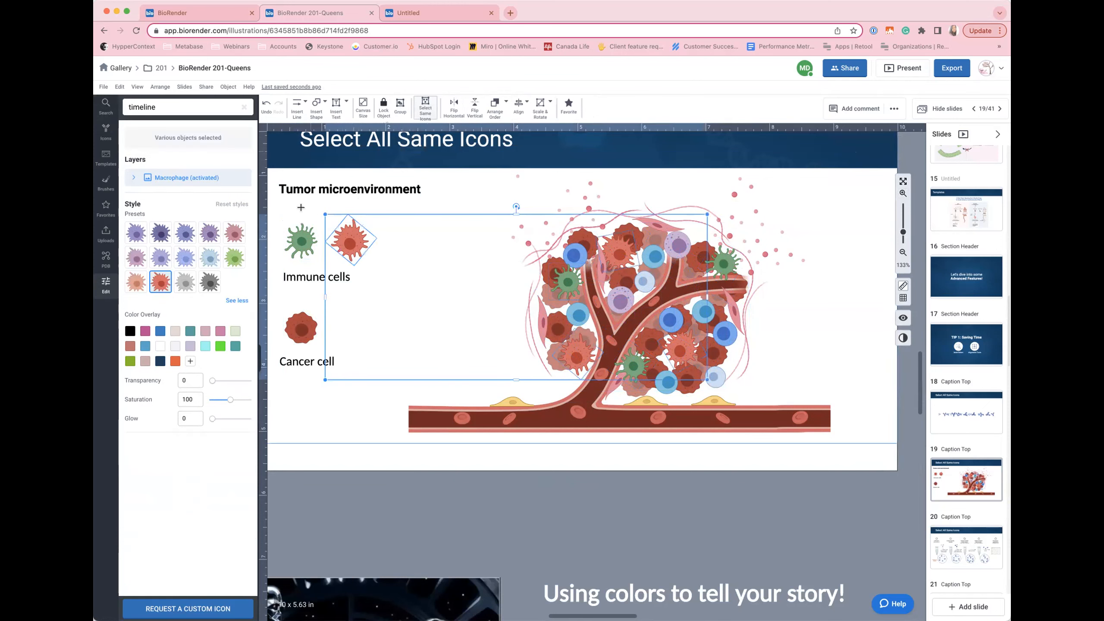
left_click(206, 262)
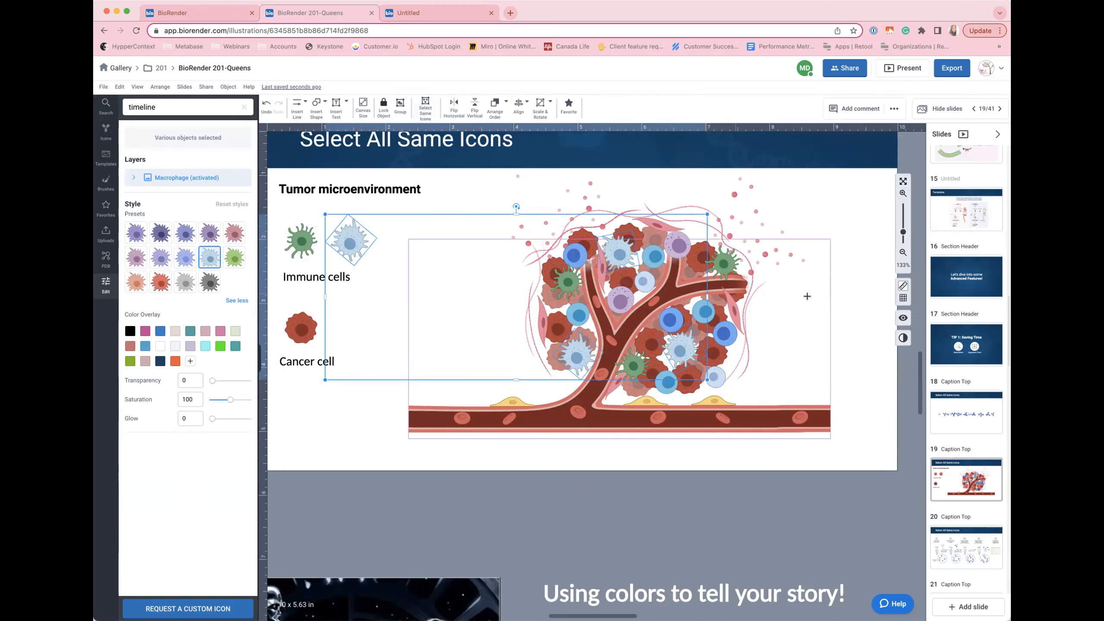
double_click(825, 326)
left_click(687, 493)
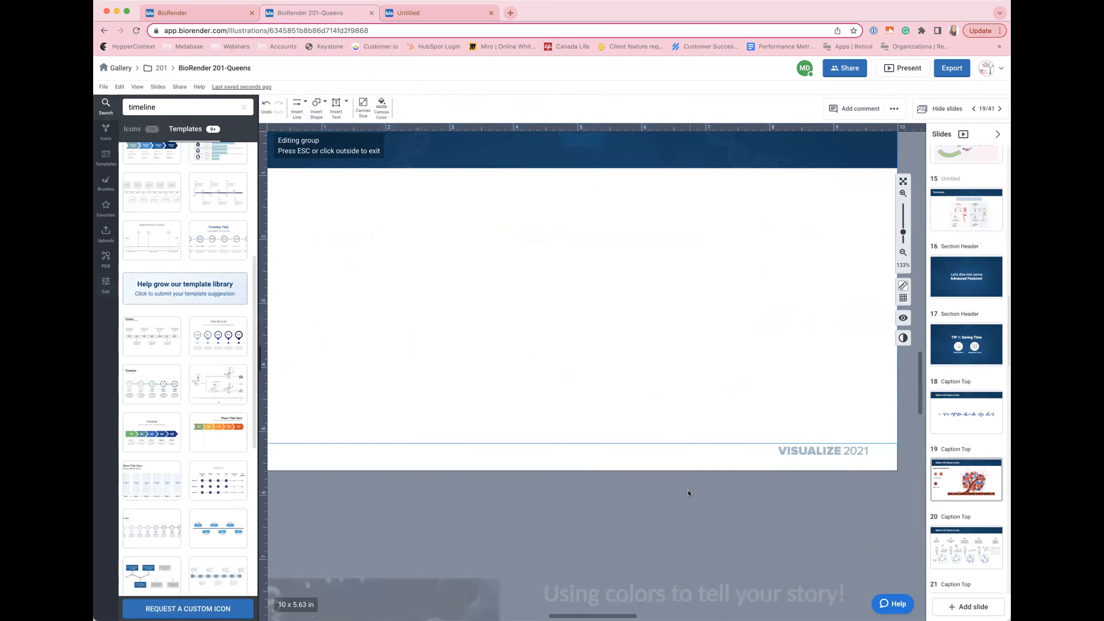
left_click(697, 503)
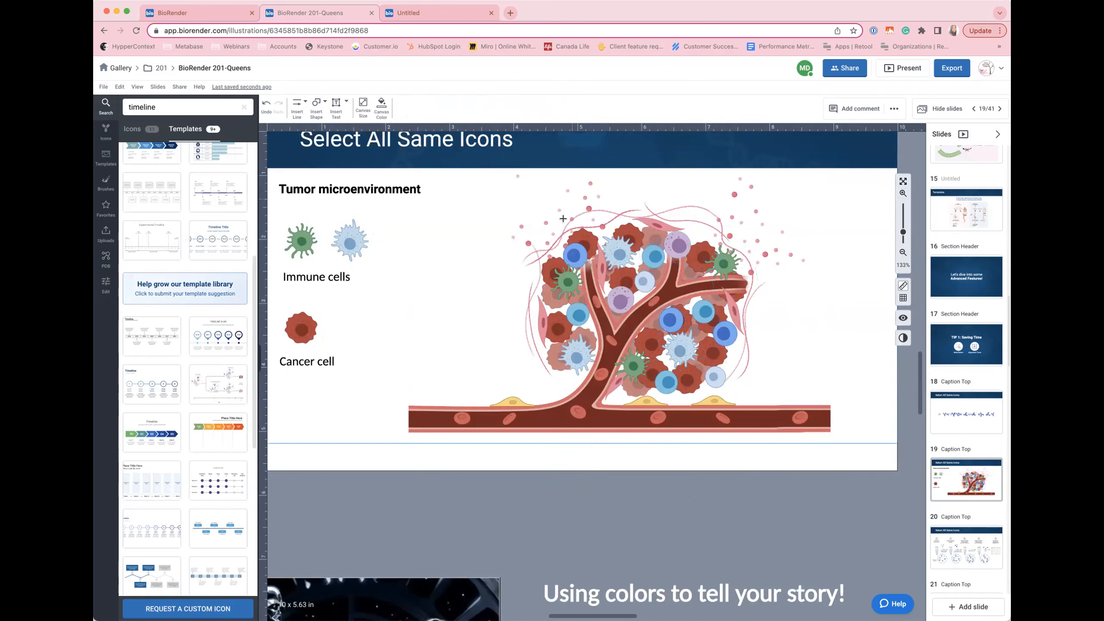
Step: Select all matching sphere icons around the tumor, apply the first light blue style preset, and clear the selection
left_click(903, 193)
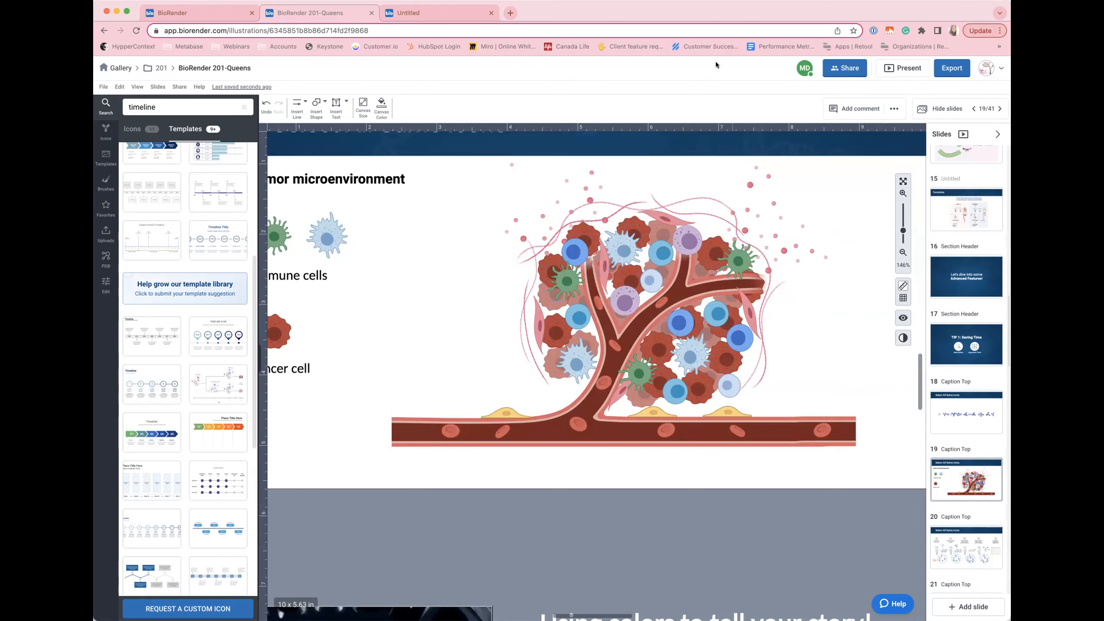
left_click(583, 188)
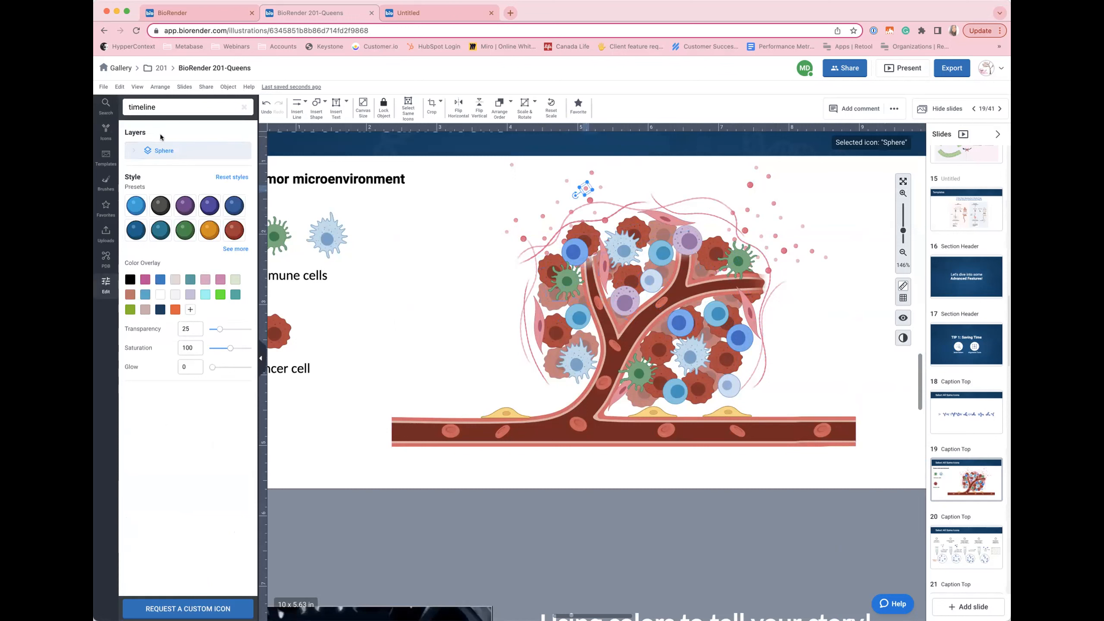
left_click(413, 113)
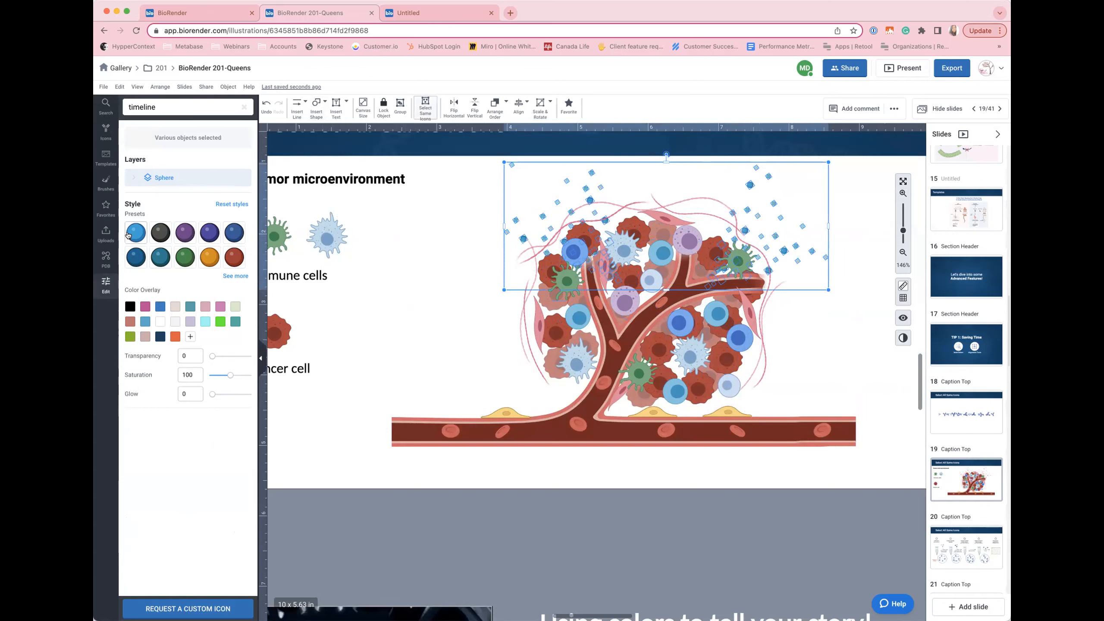
double_click(380, 324)
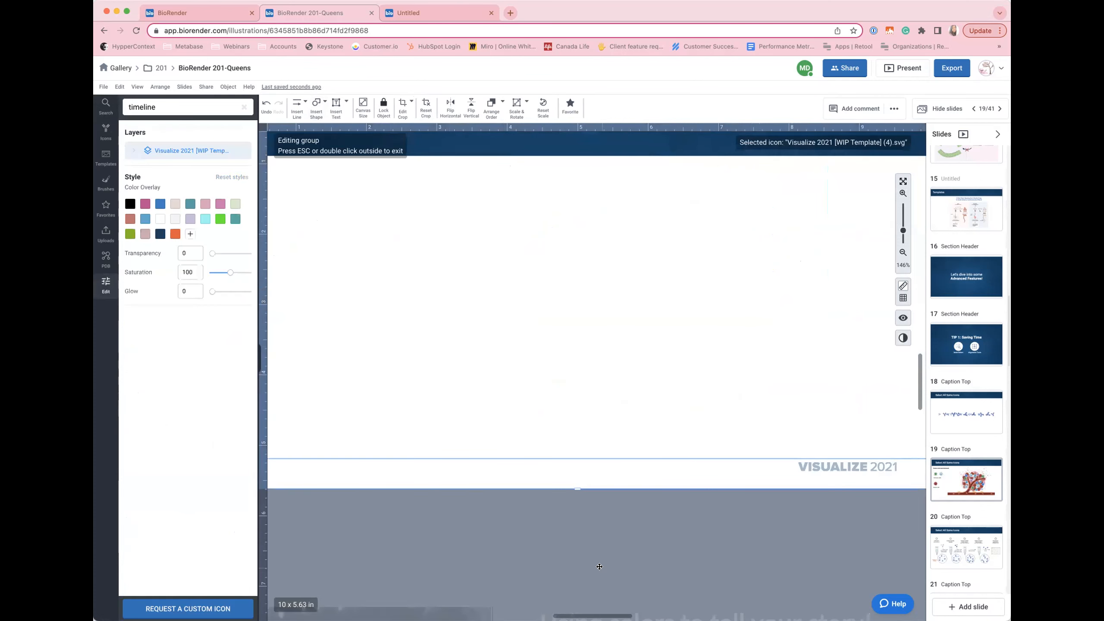
double_click(599, 566)
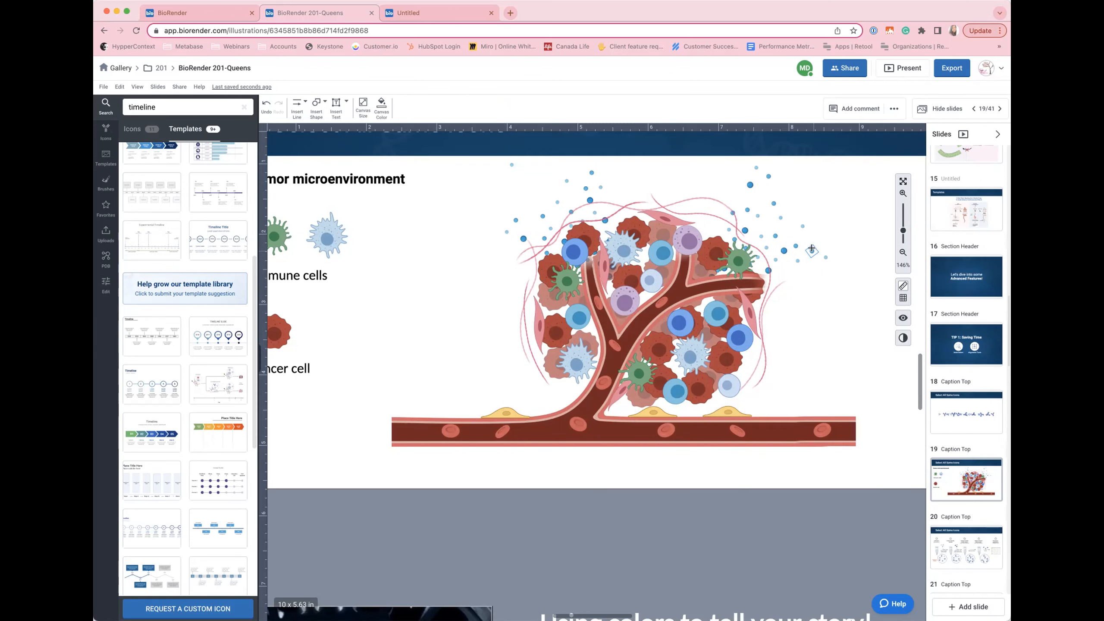
left_click(902, 252)
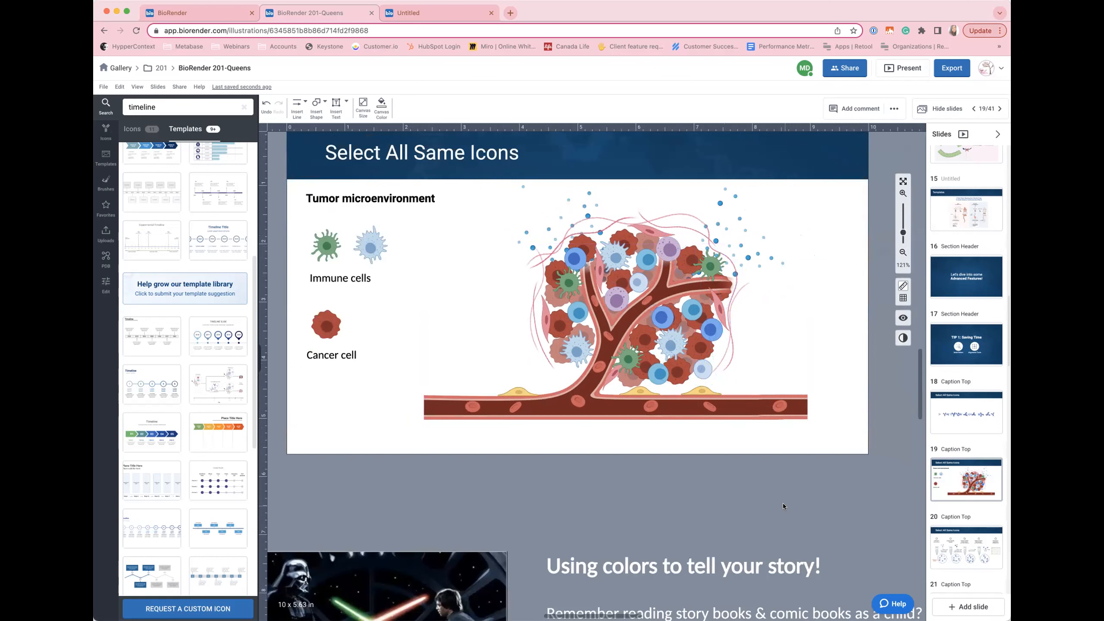
Step: Open slide 20 with the antigen-antibody workflow and examine the complementary colors notes below it
left_click(954, 560)
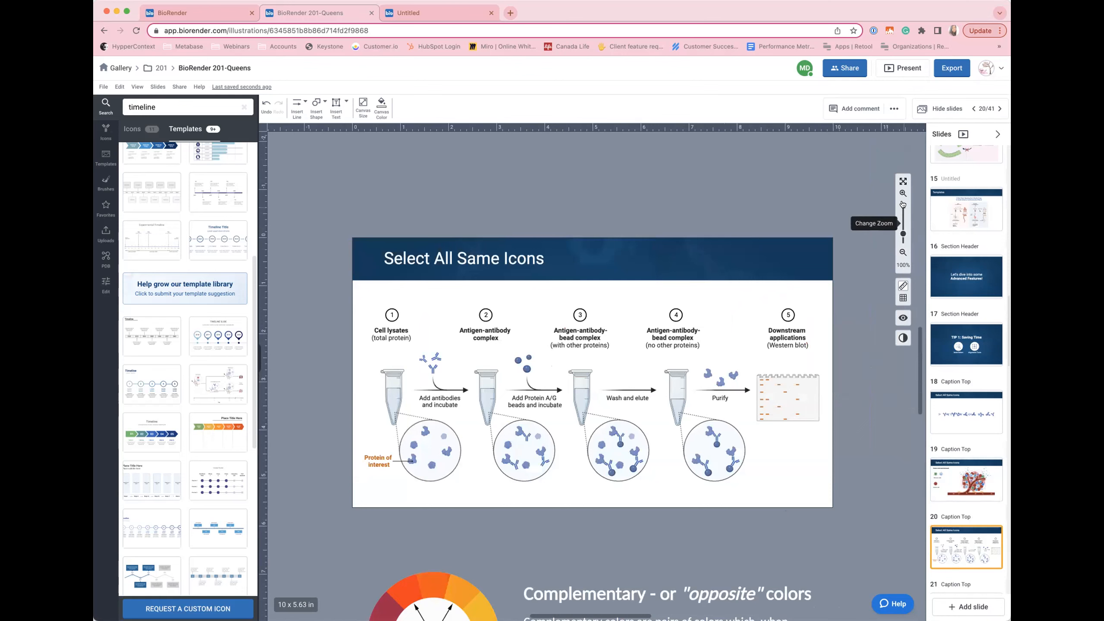
left_click(902, 193)
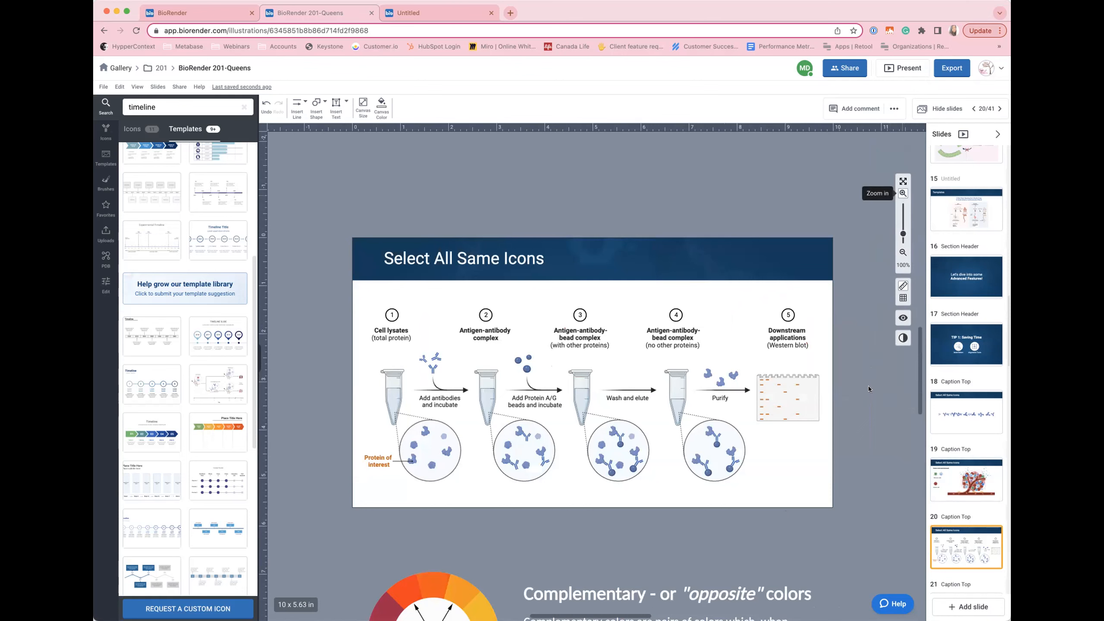
scroll(853, 439, "down", 4)
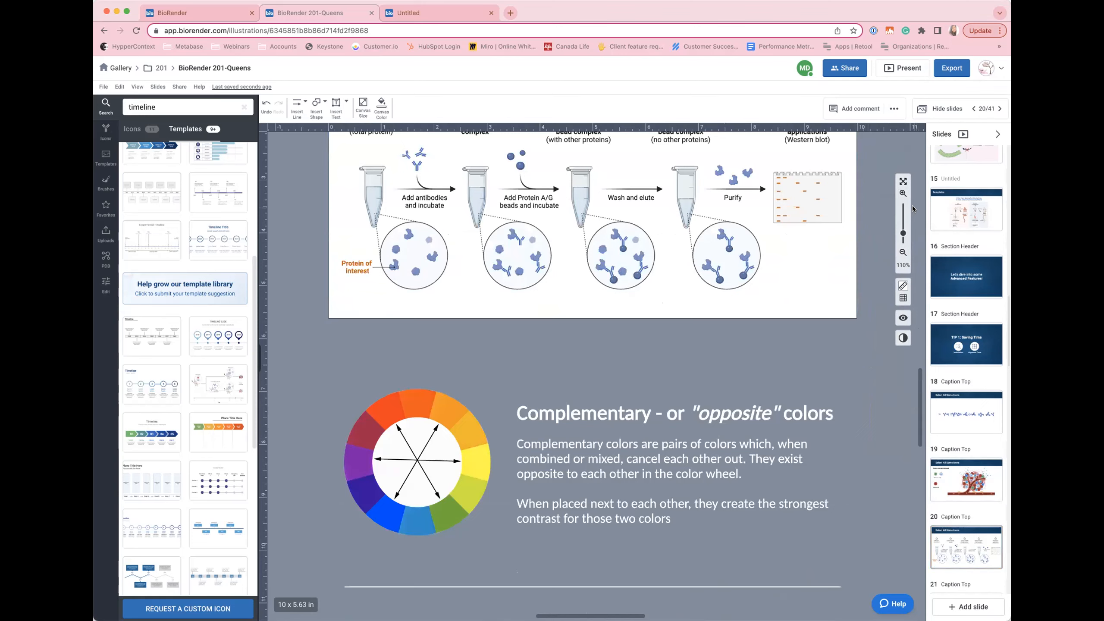
scroll(859, 420, "down", 1)
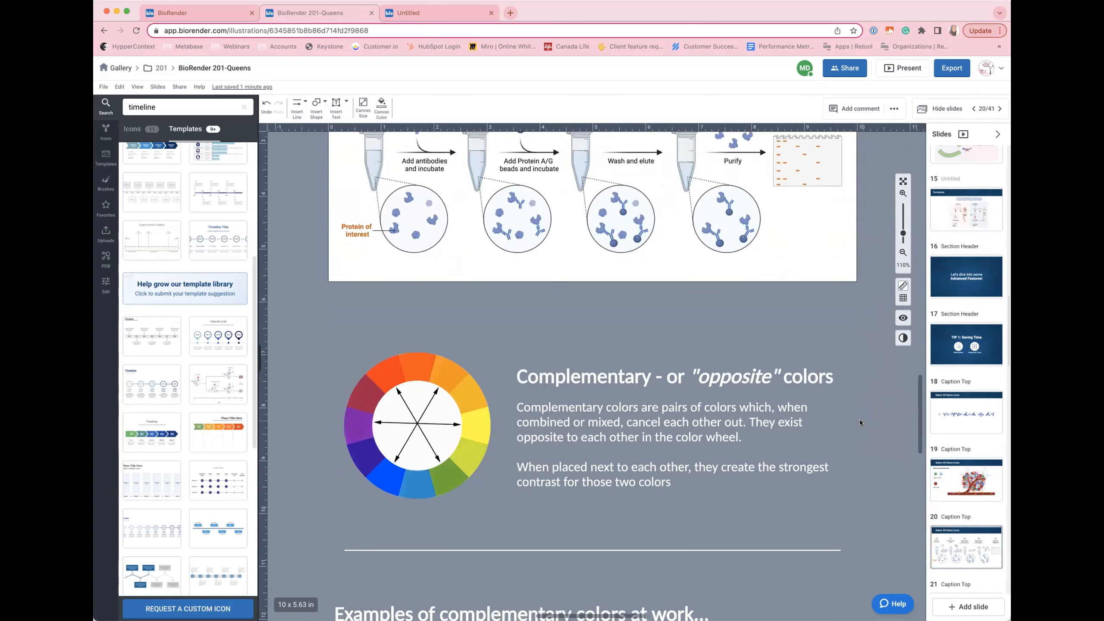